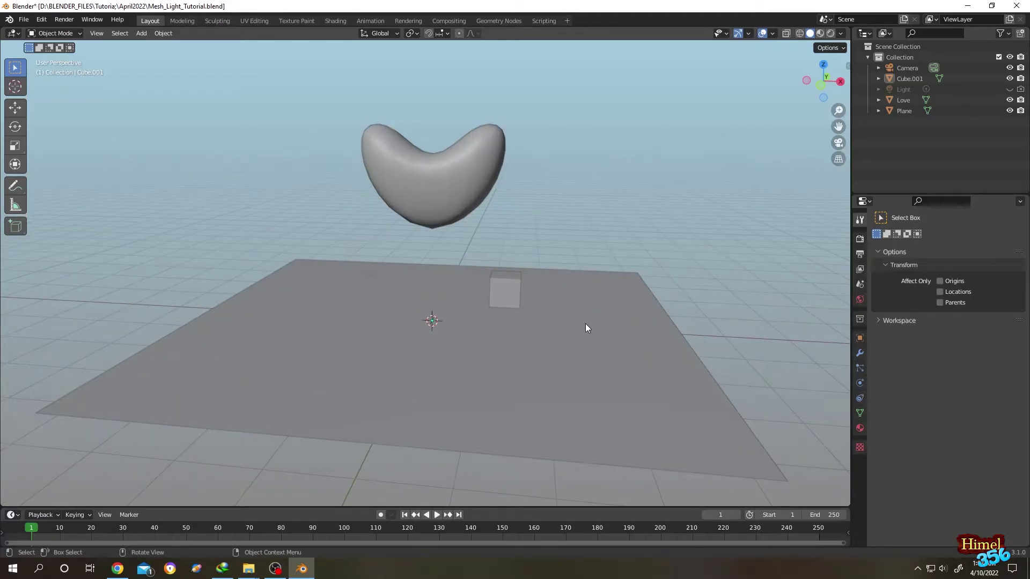
# Step: Select the Love heart, give it a new material (Material.002), and switch to the Shading workspace
pyautogui.click(586, 326)
pyautogui.click(513, 286)
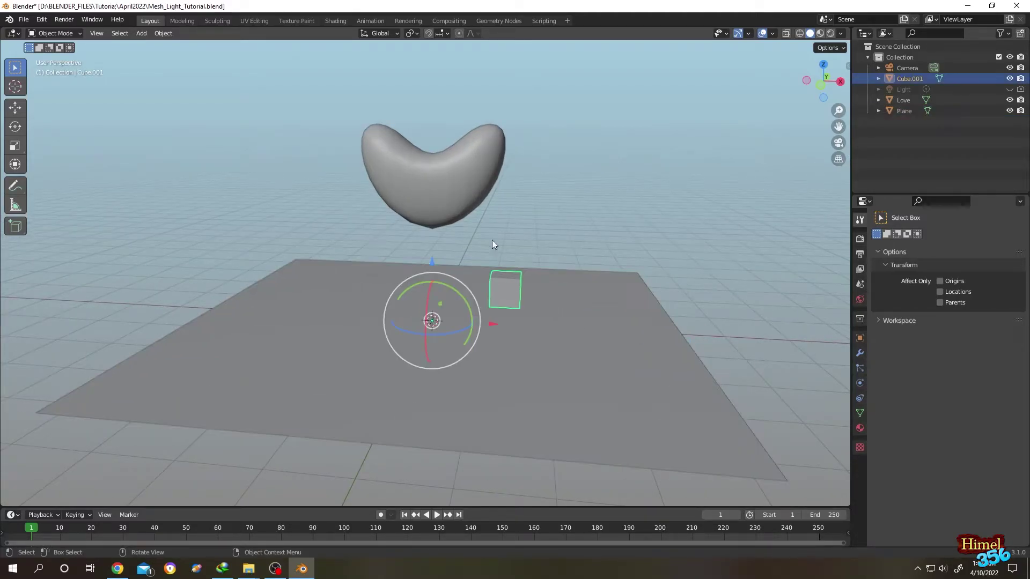
pyautogui.click(458, 172)
pyautogui.moveTo(582, 171)
pyautogui.mouseDown(button='middle')
pyautogui.moveTo(559, 182)
pyautogui.moveTo(585, 171)
pyautogui.mouseUp(button='middle')
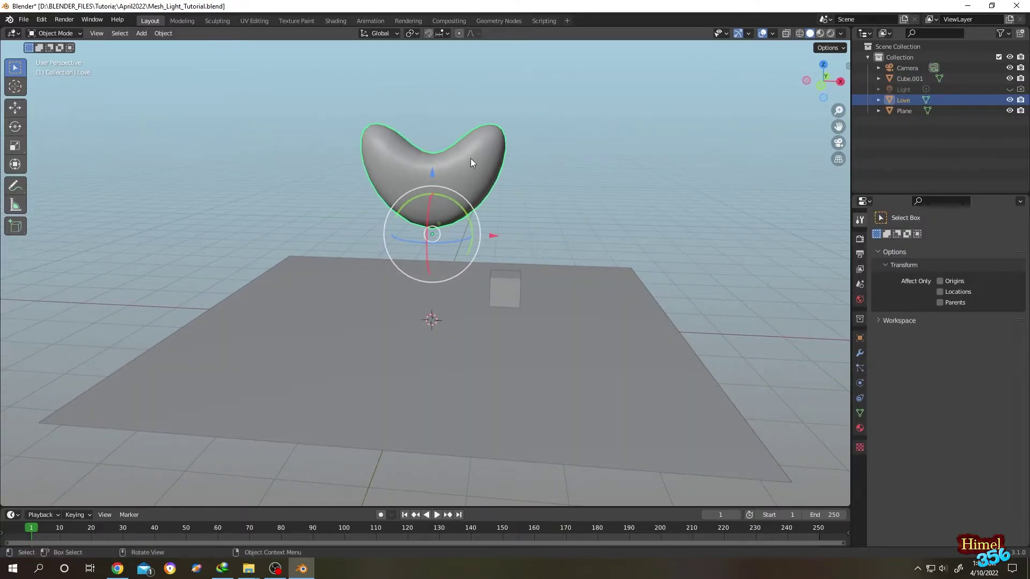
pyautogui.click(860, 428)
pyautogui.click(946, 282)
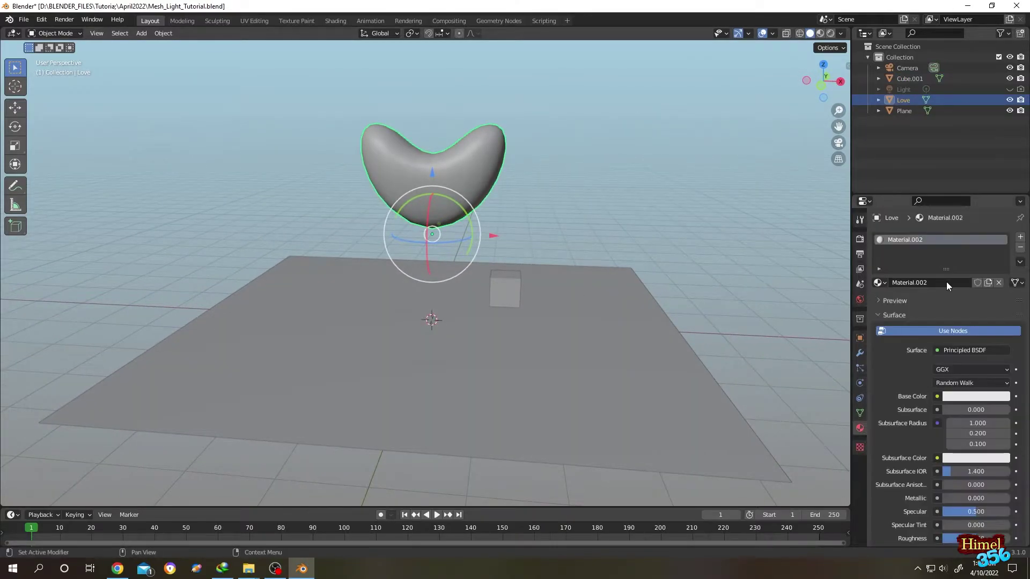
pyautogui.click(335, 20)
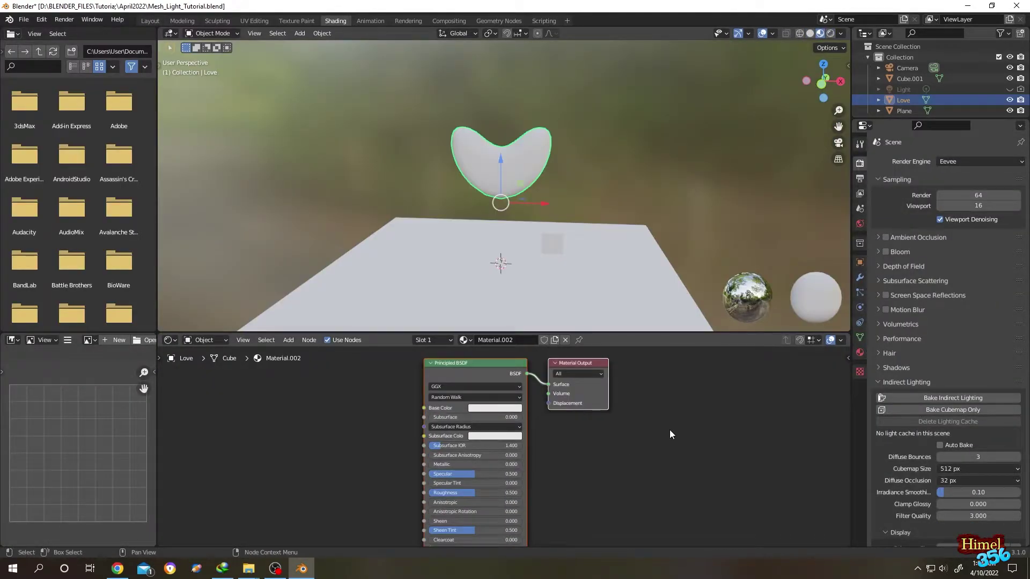
# Step: Set the heart's Base Color to pink hex E74E7A and copy that hex value
pyautogui.click(502, 409)
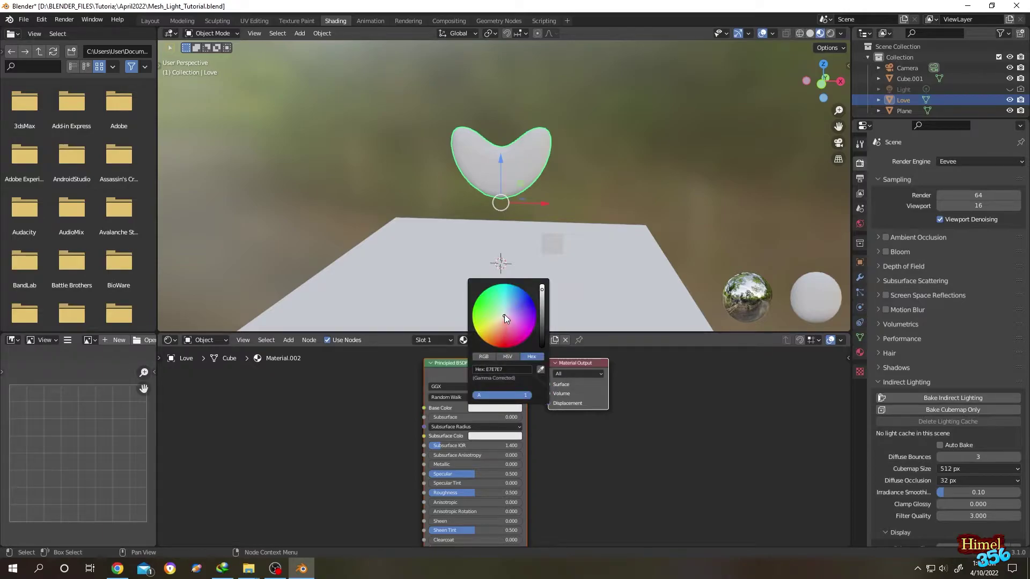
pyautogui.hotkey('ctrl', 'v')
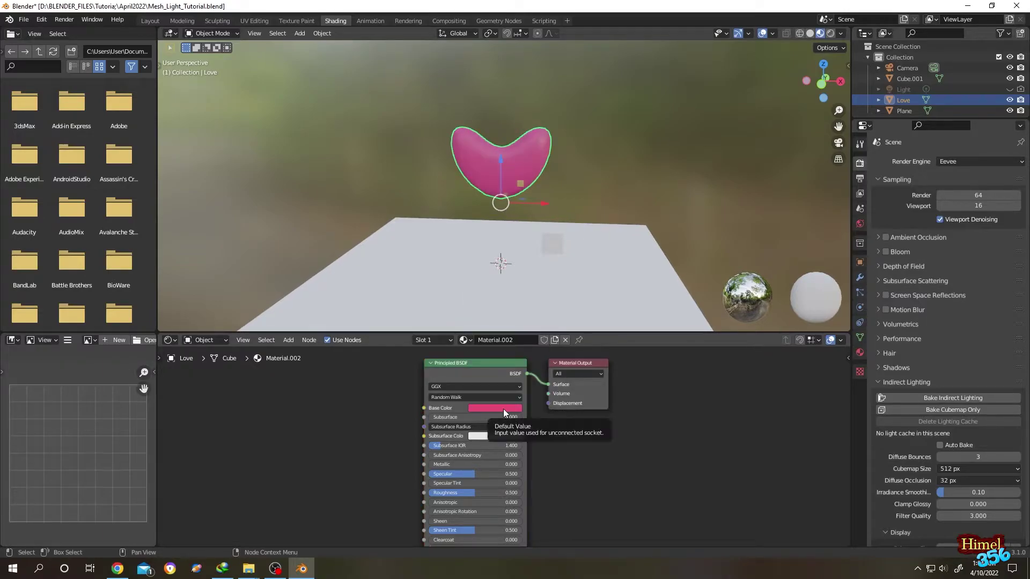
pyautogui.click(503, 409)
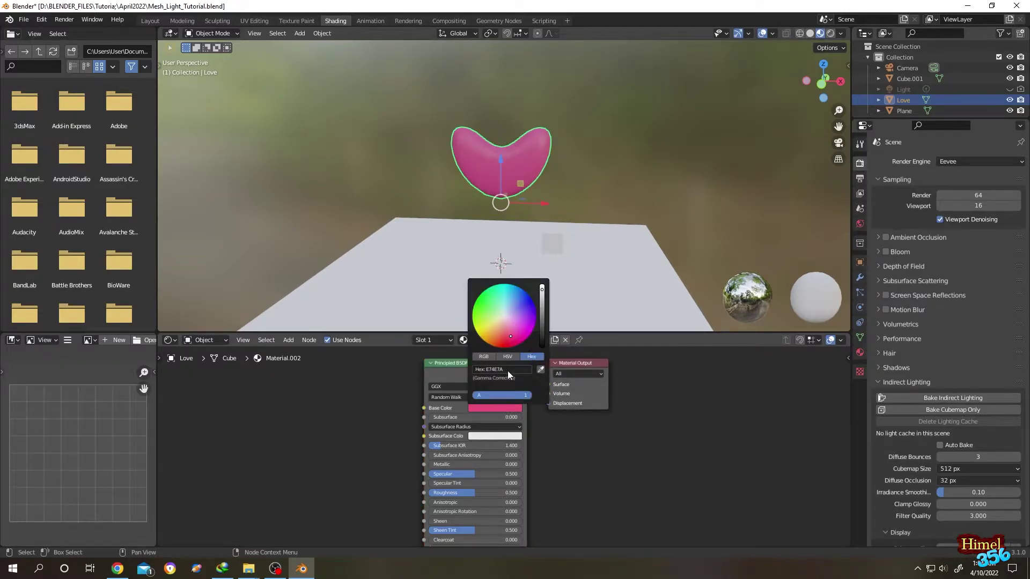
pyautogui.press('Return')
# Step: Paste the same pink E74E7A into the Emission colour and begin editing Emission Strength
pyautogui.moveTo(587, 474); pyautogui.dragTo(593, 388, button='middle')
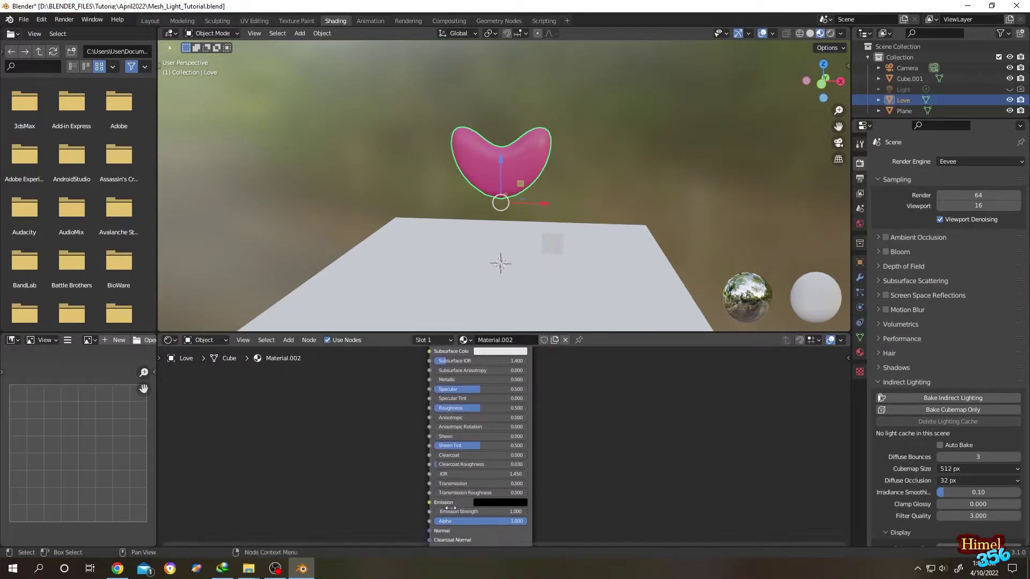
pyautogui.click(511, 503)
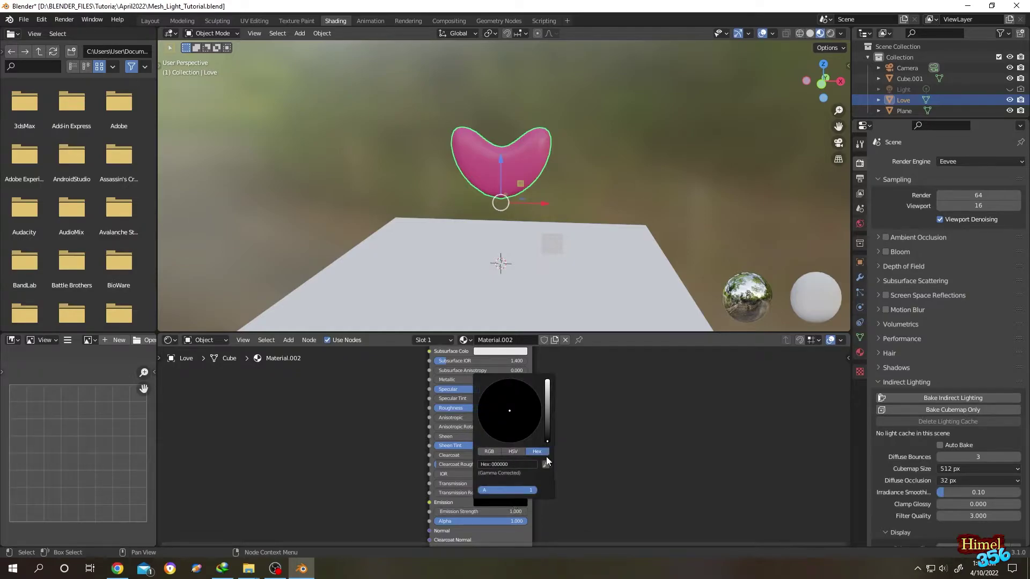
pyautogui.write('E74E7A')
pyautogui.press('Return')
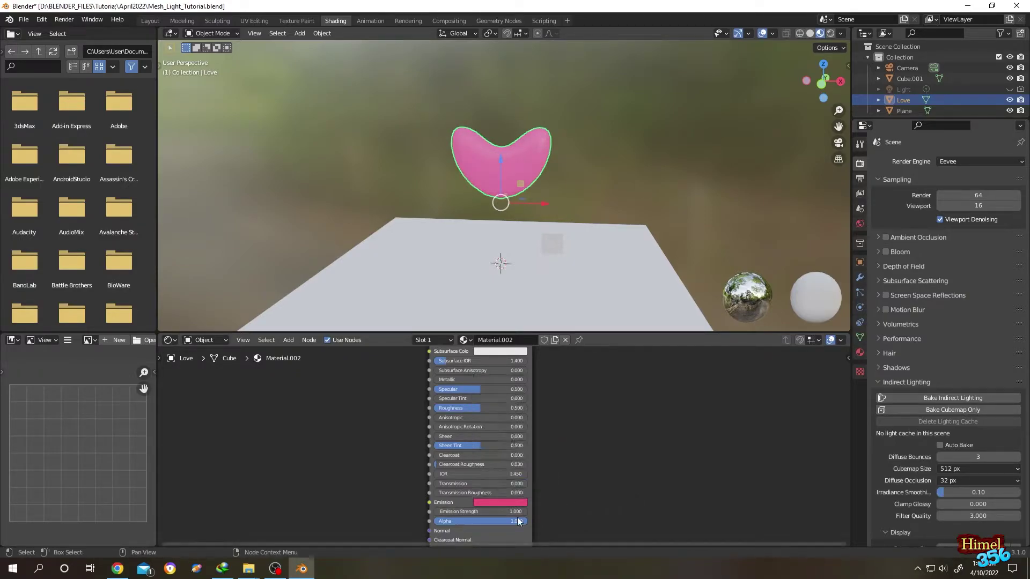
pyautogui.click(507, 508)
# Step: Set Emission Strength to 2, deselect the heart, and view the scene with Rendered shading
pyautogui.write('2')
pyautogui.press('Return')
pyautogui.click(722, 156)
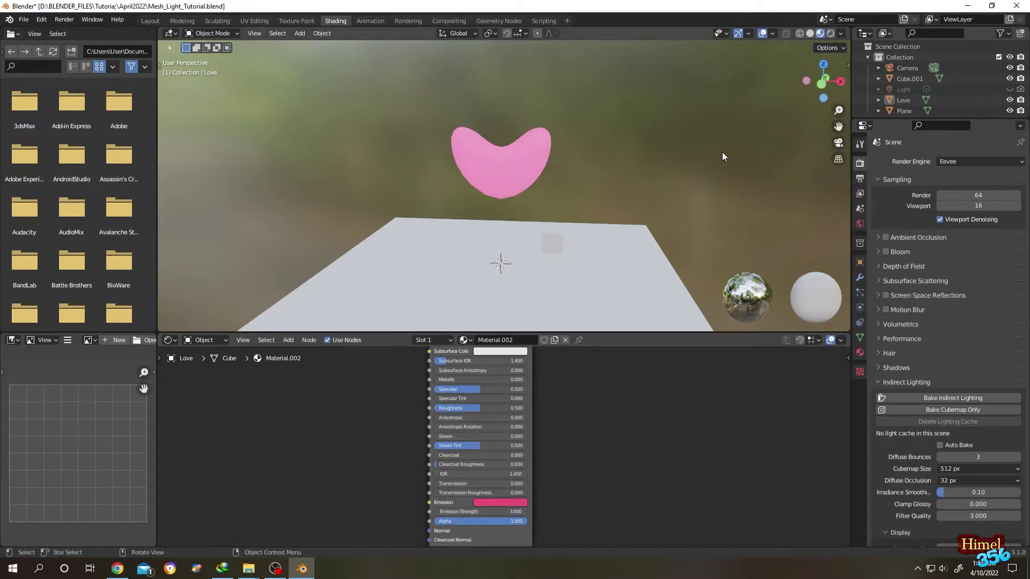
pyautogui.click(831, 36)
pyautogui.moveTo(626, 130)
pyautogui.mouseDown(button='middle')
pyautogui.moveTo(572, 127)
pyautogui.moveTo(638, 133)
pyautogui.mouseUp(button='middle')
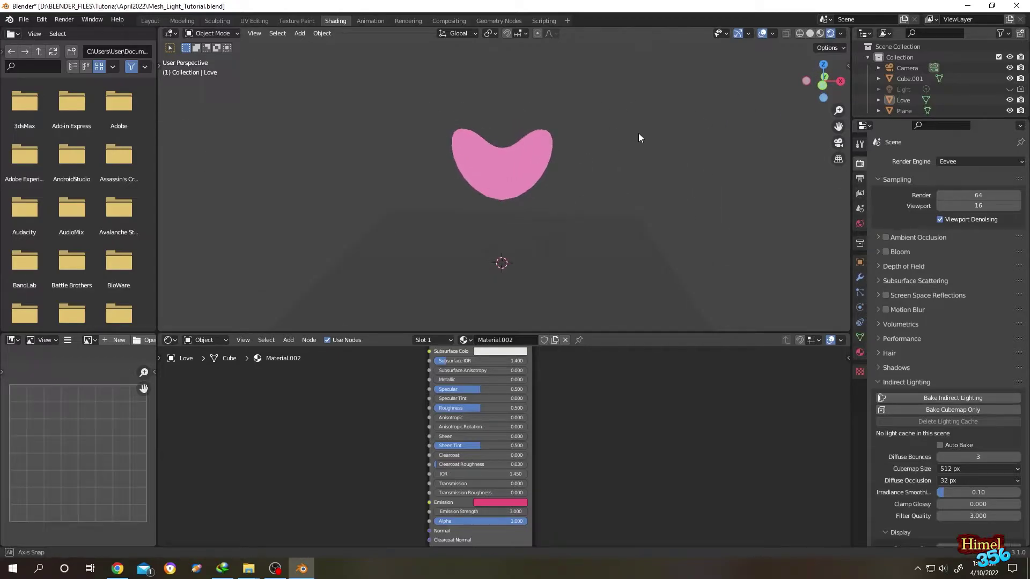
# Step: Enable Bloom in the Eevee render settings, then try Cycles as the render engine
pyautogui.click(859, 163)
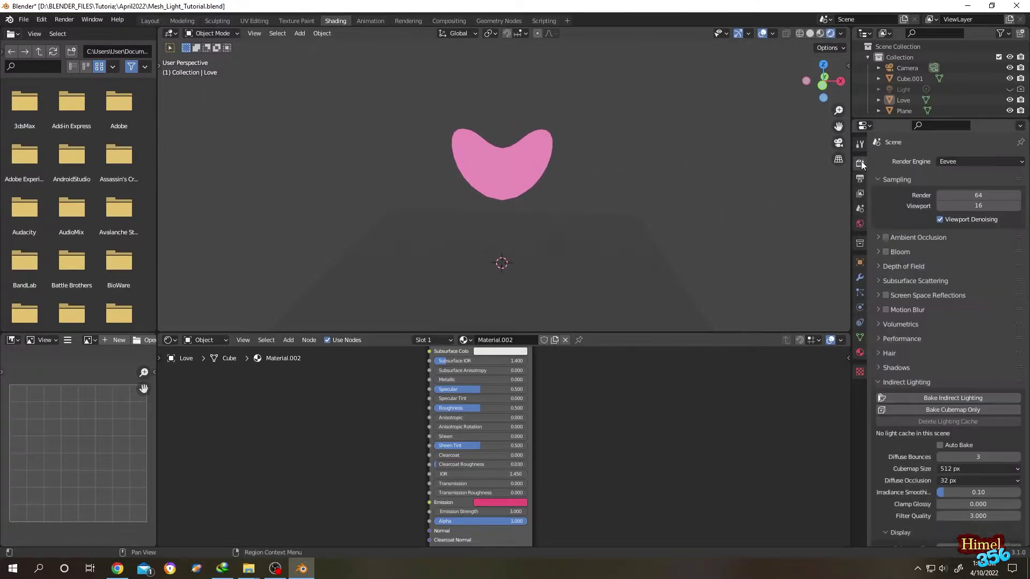
pyautogui.click(886, 251)
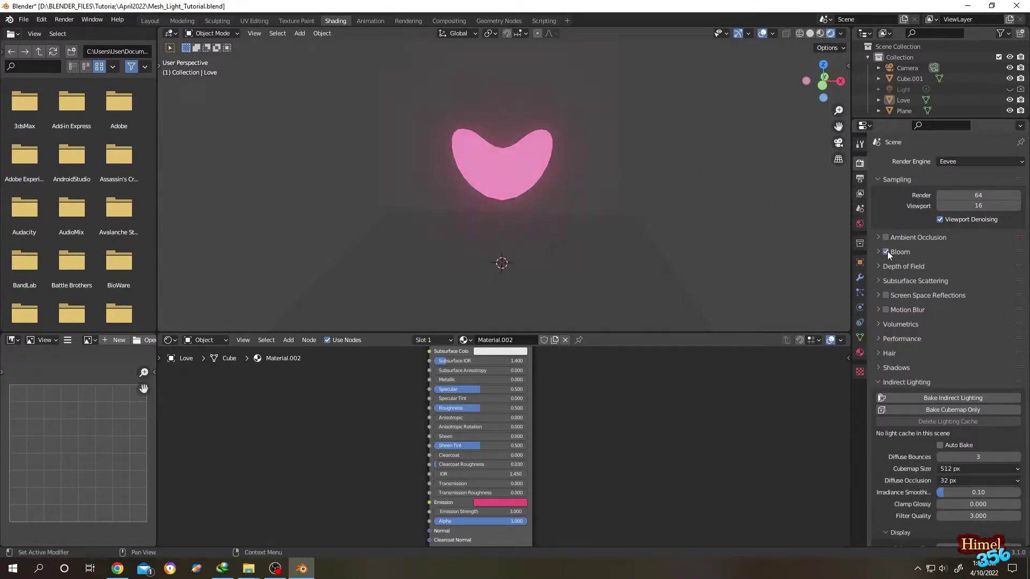
pyautogui.click(945, 162)
pyautogui.click(948, 194)
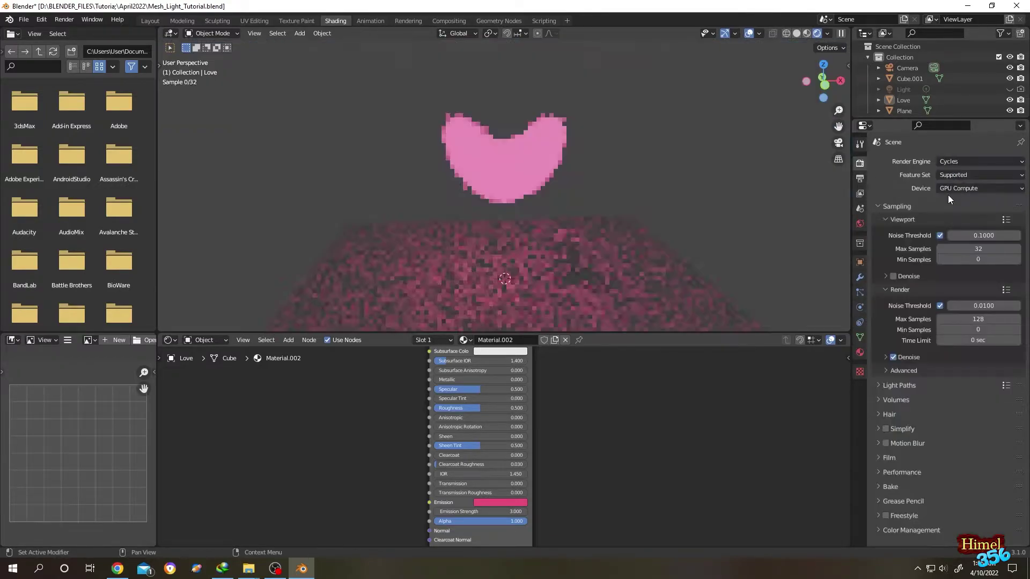
pyautogui.moveTo(697, 178); pyautogui.dragTo(680, 176, button='middle')
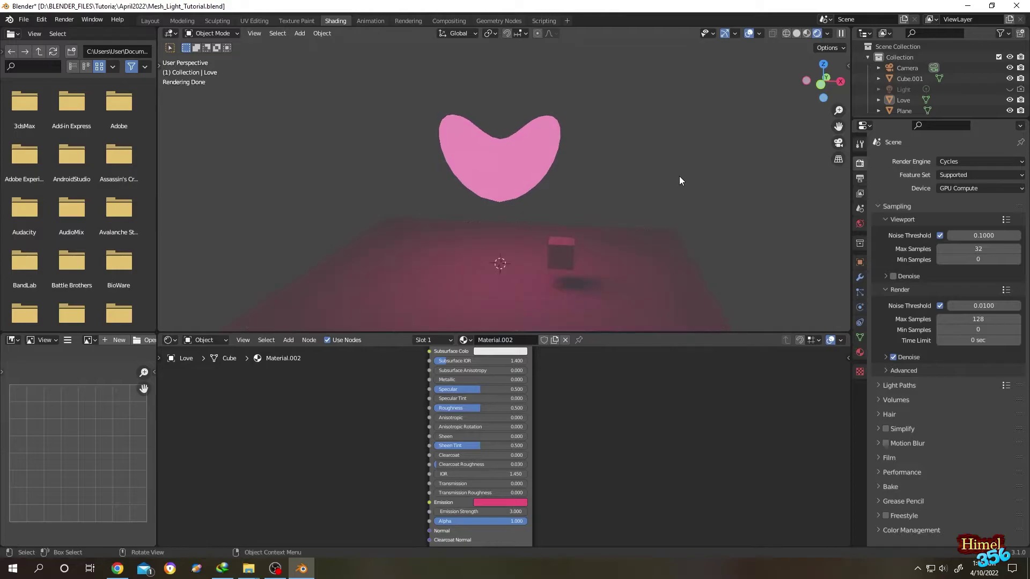
pyautogui.scroll(-1, 672, 179)
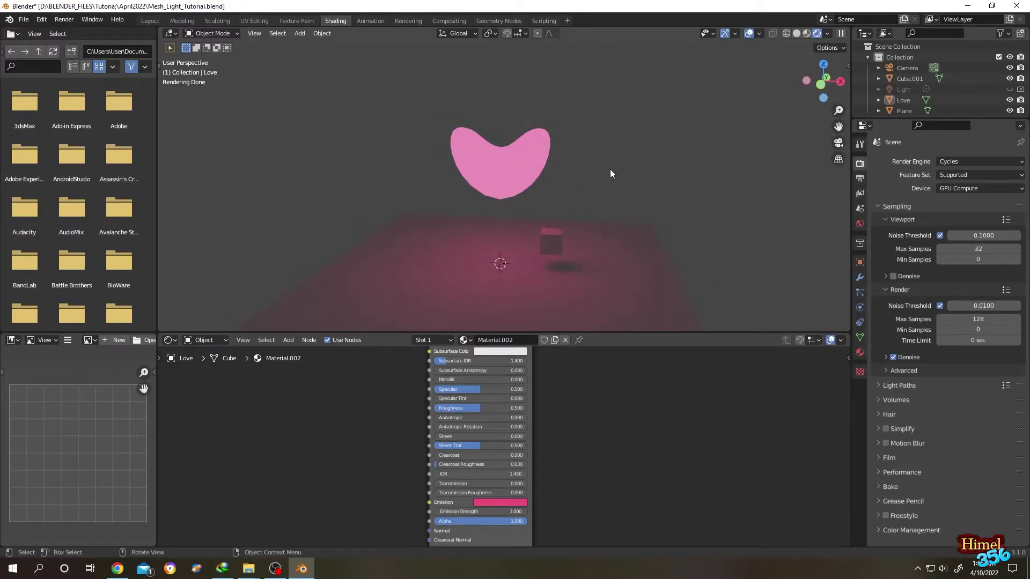
pyautogui.moveTo(610, 169); pyautogui.dragTo(658, 170, button='middle')
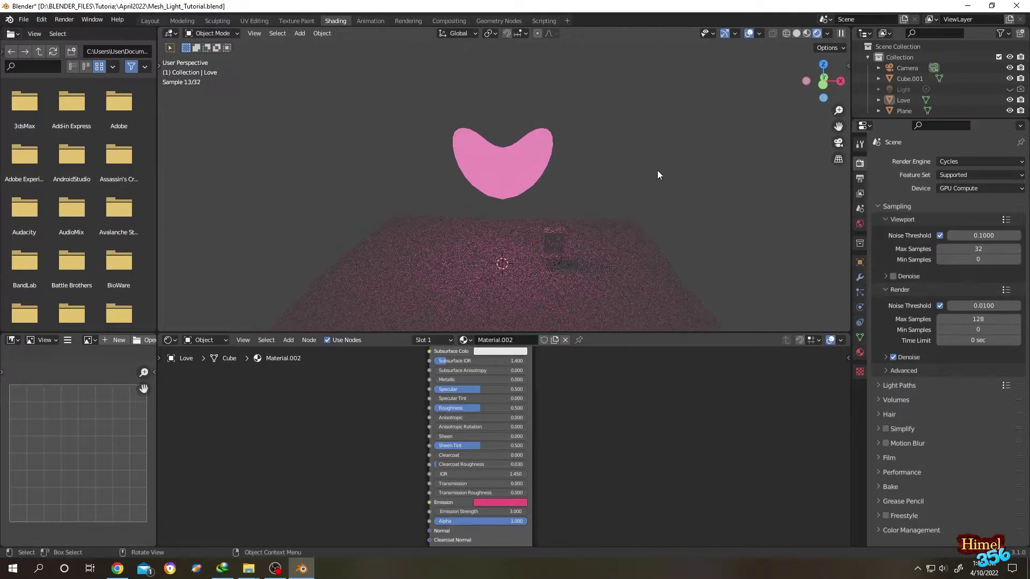
# Step: Return to Eevee and add an Irradiance Volume scaled up to enclose the heart, plane and cube
pyautogui.click(958, 162)
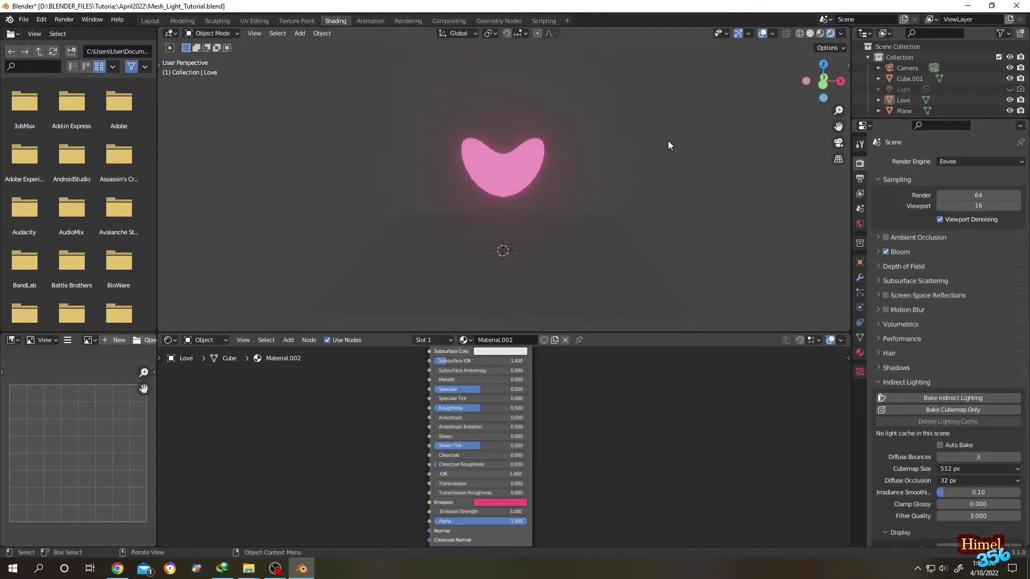
pyautogui.hotkey('shift', 'a')
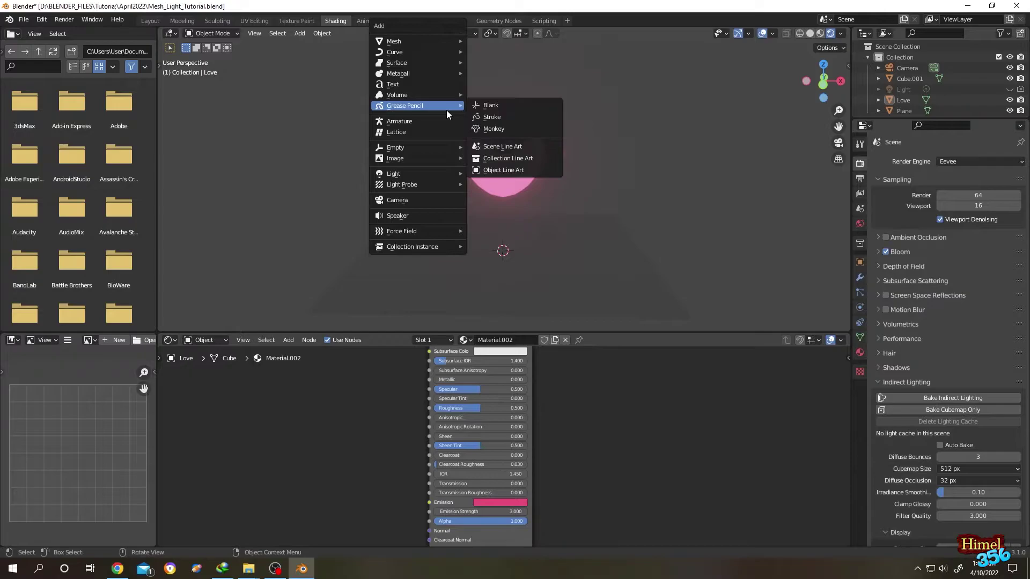
pyautogui.moveTo(402, 185)
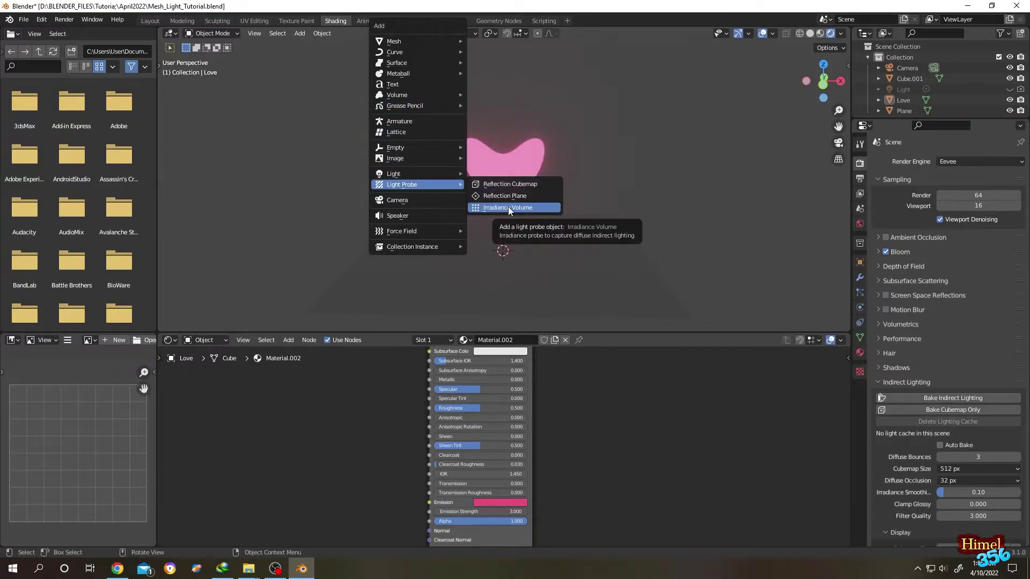
pyautogui.click(507, 207)
pyautogui.press('s')
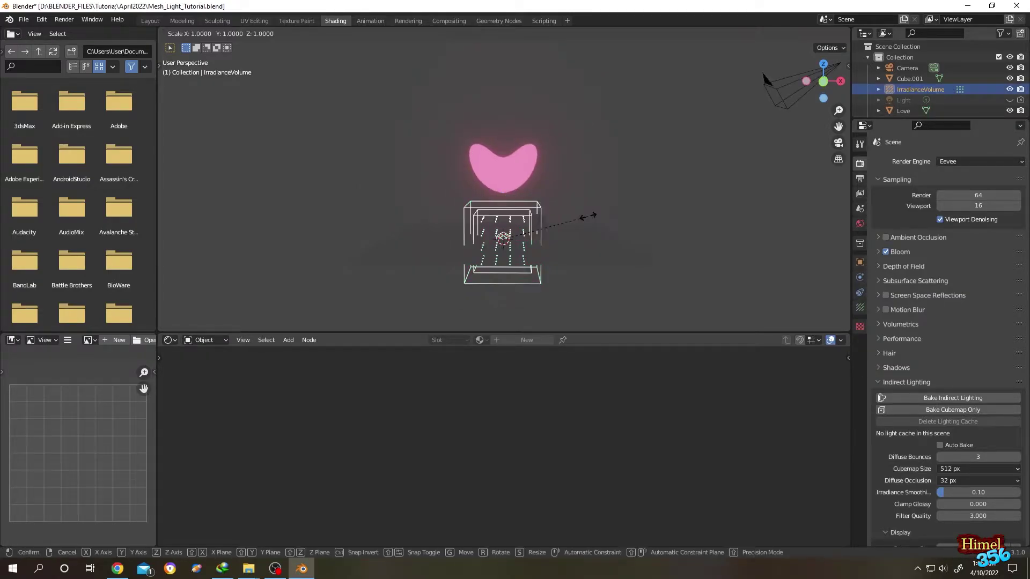
pyautogui.click(722, 162)
pyautogui.moveTo(653, 195); pyautogui.dragTo(716, 201, button='middle')
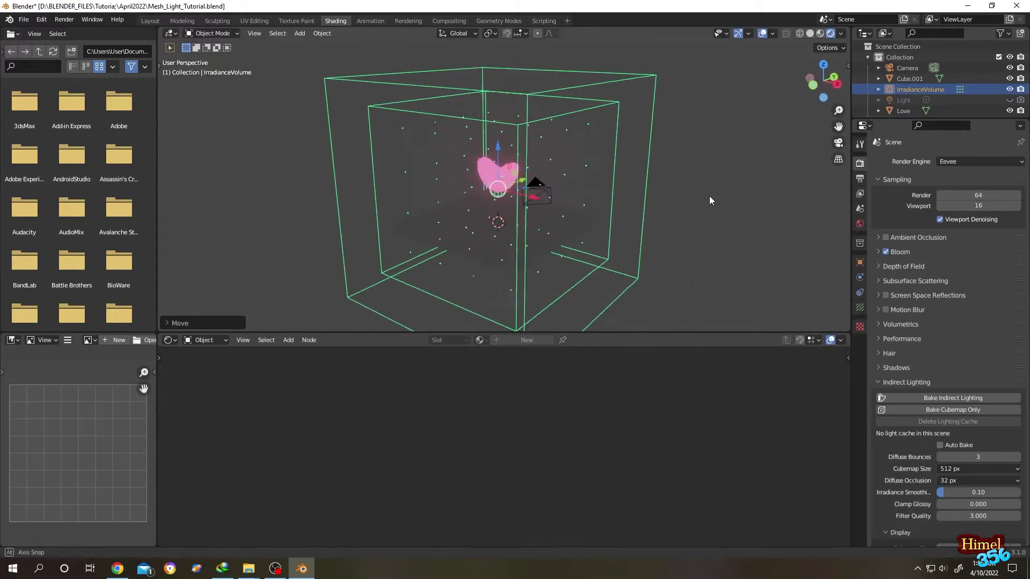
pyautogui.scroll(2, 673, 188)
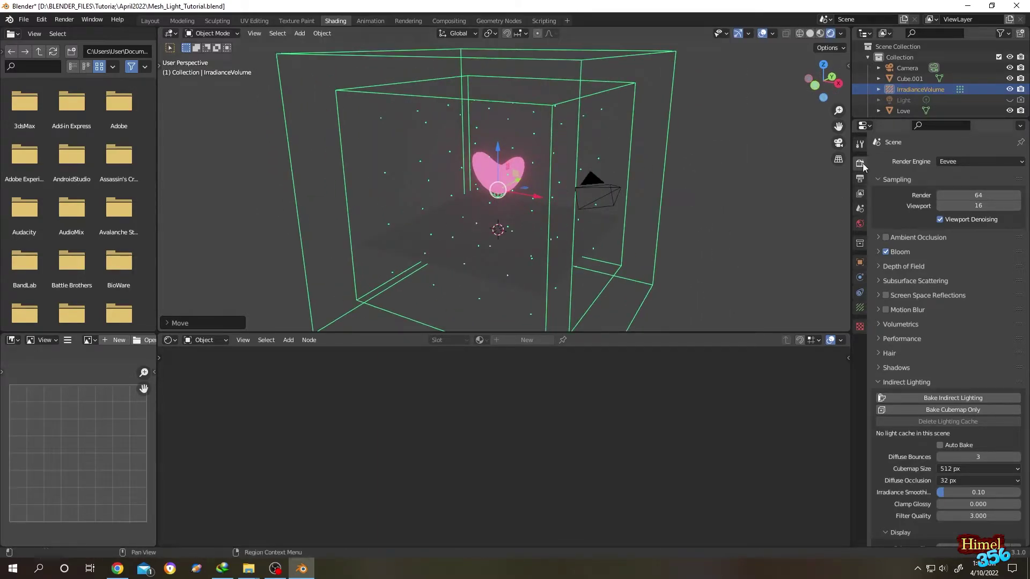
# Step: Bake and then delete the indirect lighting cache, and show the Irradiance Volume's probe settings
pyautogui.click(930, 400)
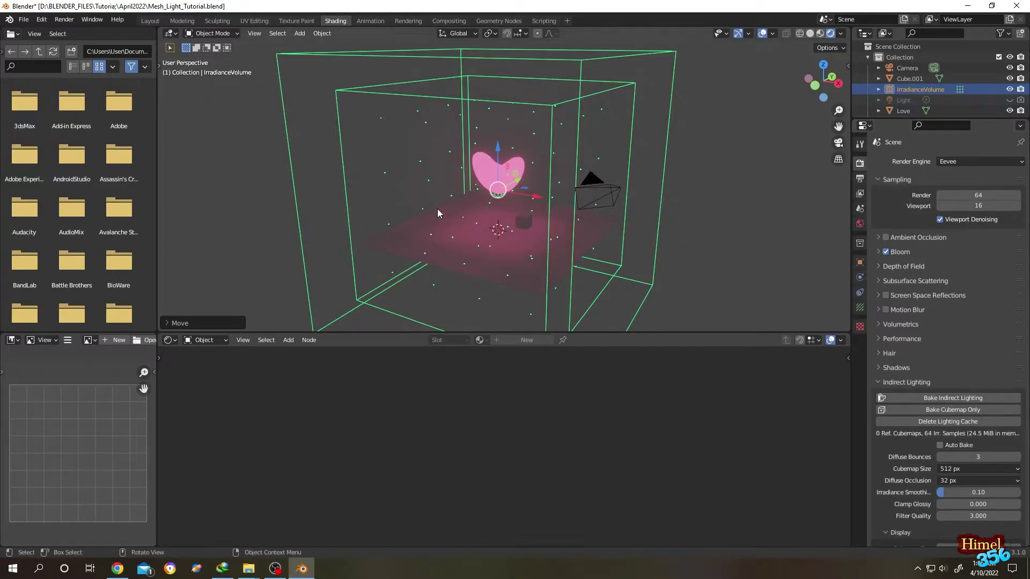
pyautogui.scroll(3, 437, 209)
pyautogui.moveTo(431, 207); pyautogui.dragTo(554, 177, button='middle')
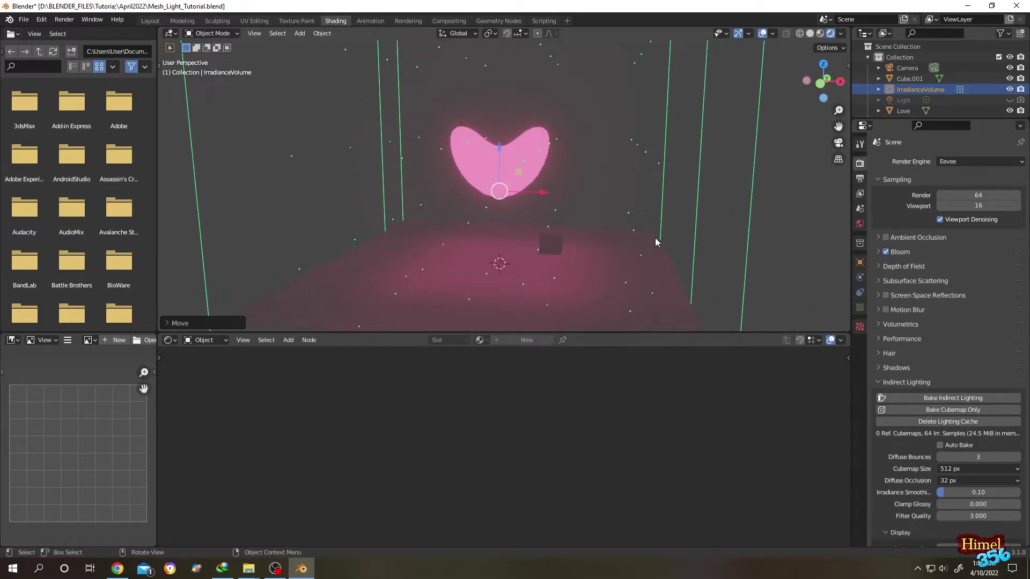
pyautogui.click(910, 422)
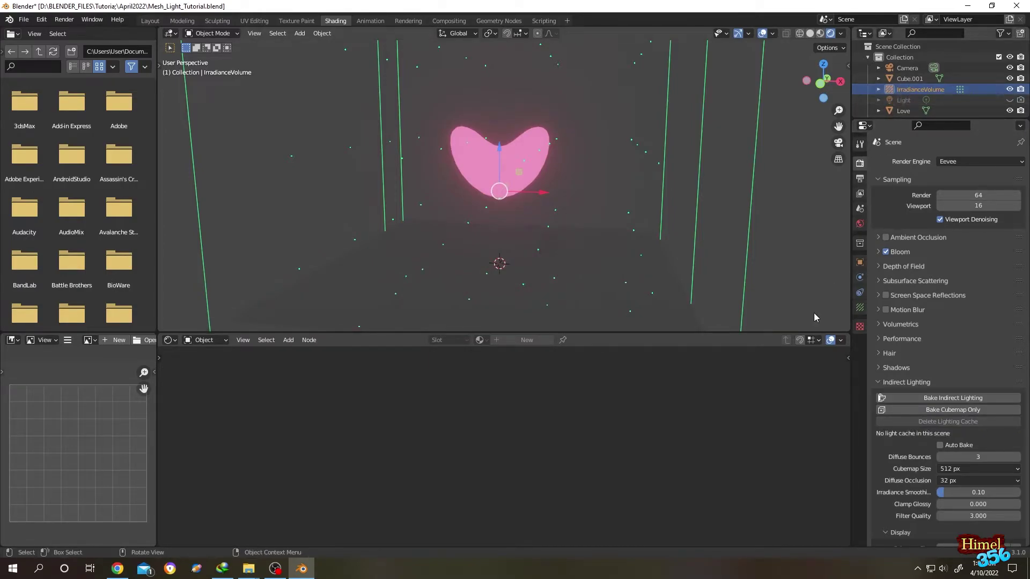
pyautogui.click(859, 310)
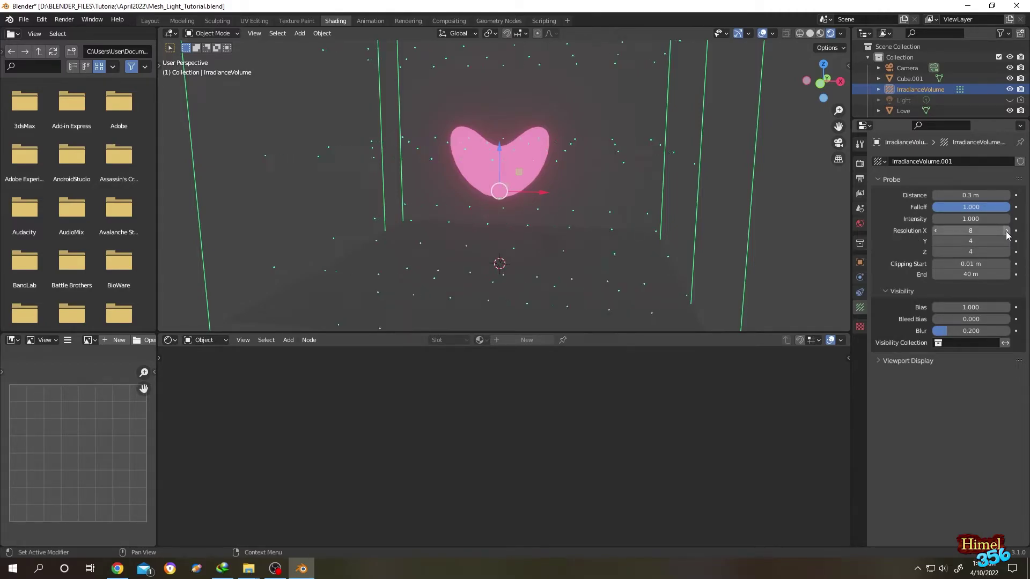
# Step: Raise the Irradiance Volume's Y and Z resolution to 8
pyautogui.click(1007, 241)
pyautogui.click(1007, 241)
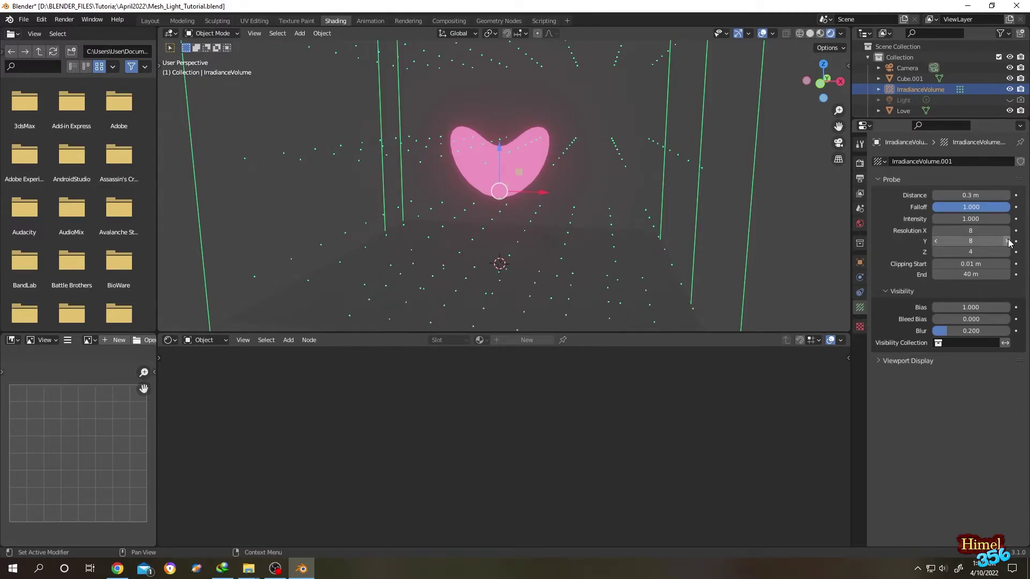
pyautogui.click(1006, 252)
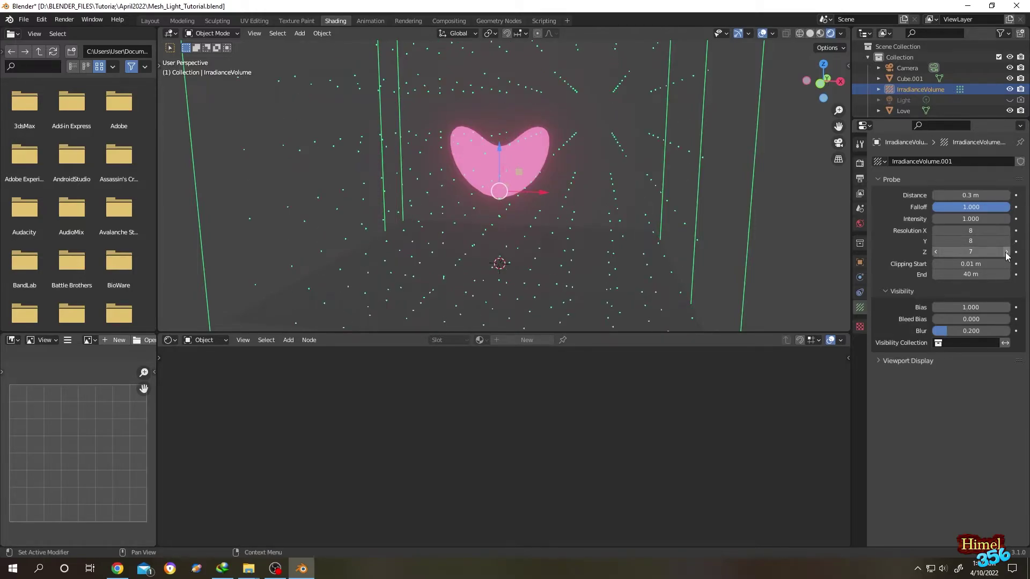
pyautogui.click(1006, 252)
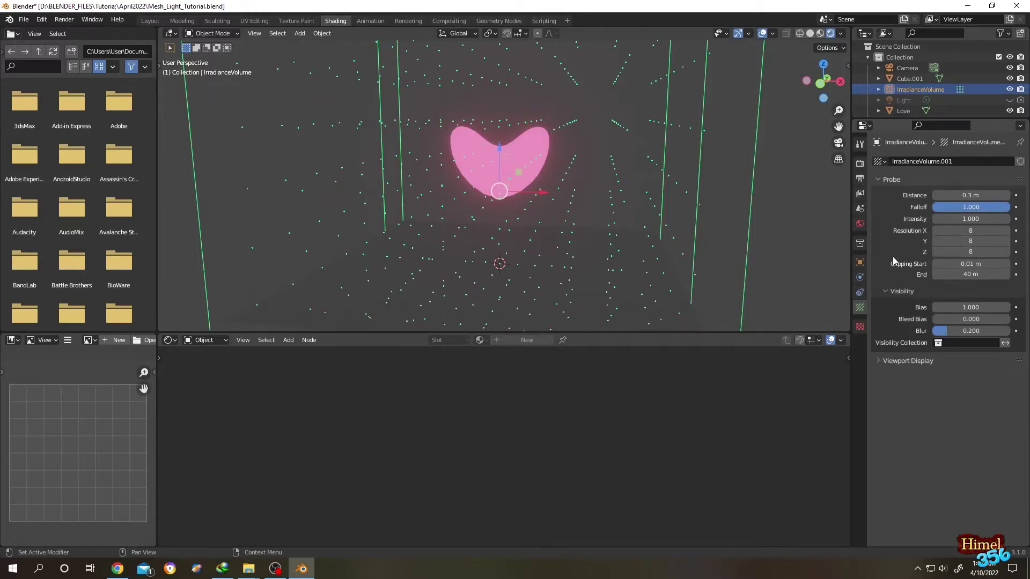
# Step: Enable Screen Space Reflections and bake the indirect lighting
pyautogui.click(859, 163)
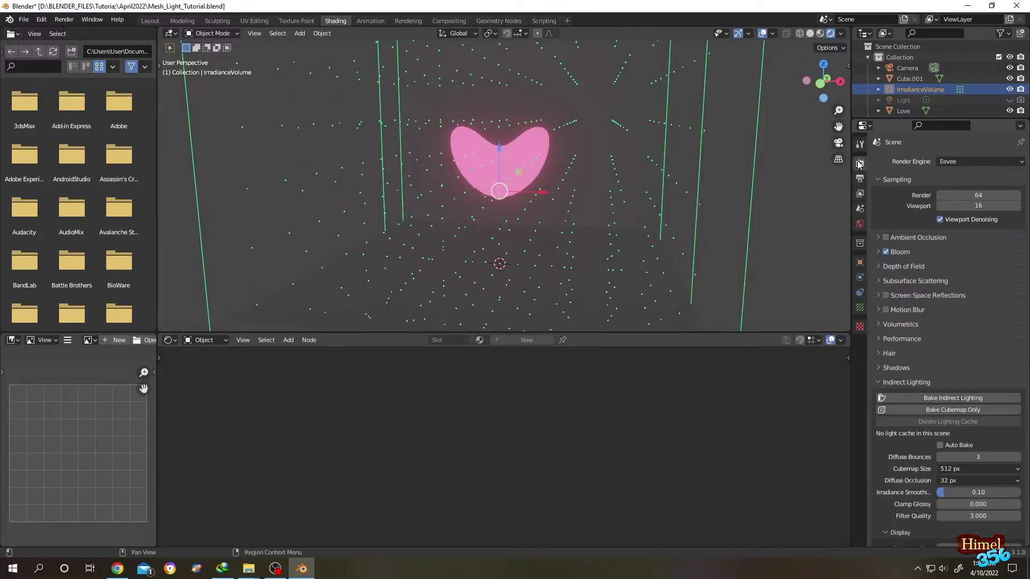
pyautogui.click(885, 296)
pyautogui.click(934, 398)
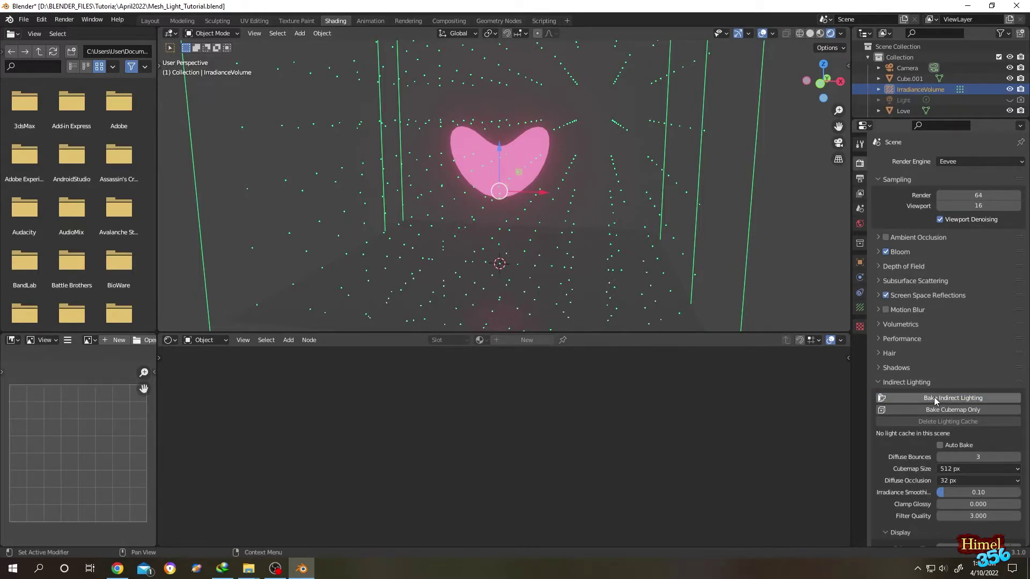
# Step: Slide the Love heart along X to test the baked lighting, then undo the move back to centre
pyautogui.click(575, 183)
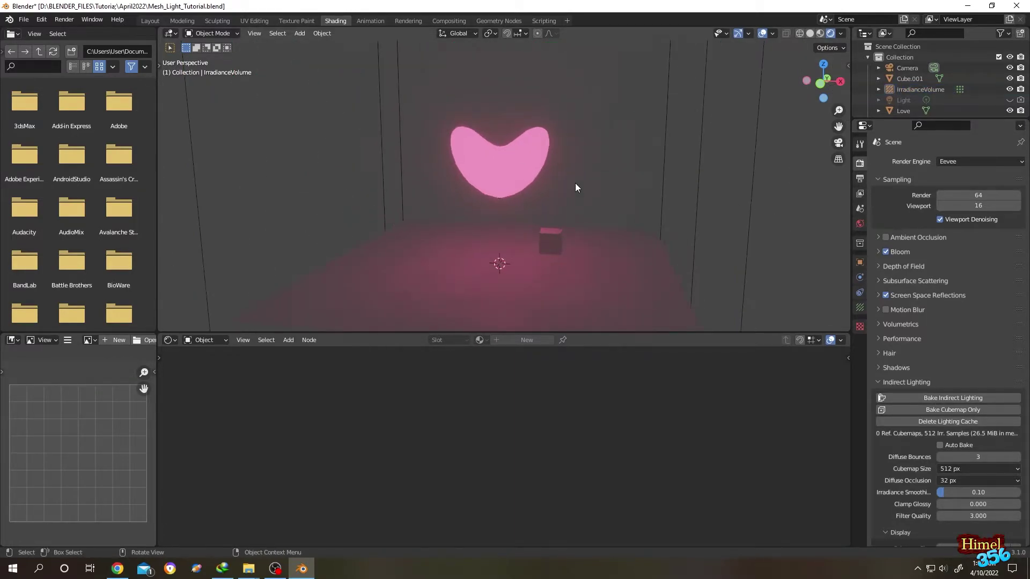
pyautogui.moveTo(575, 183); pyautogui.dragTo(590, 185, button='middle')
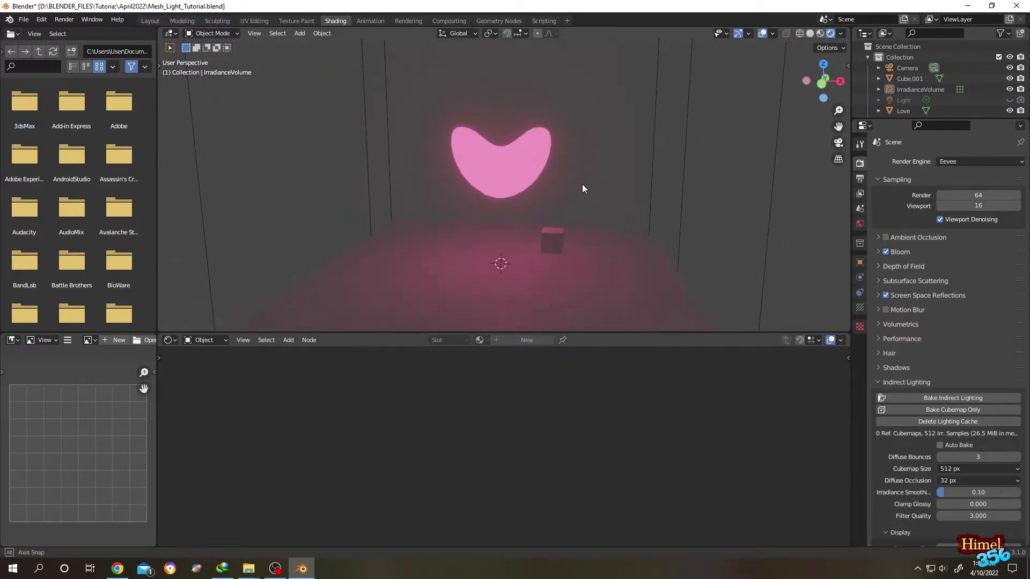
pyautogui.click(559, 245)
pyautogui.moveTo(640, 256); pyautogui.dragTo(554, 275, button='middle')
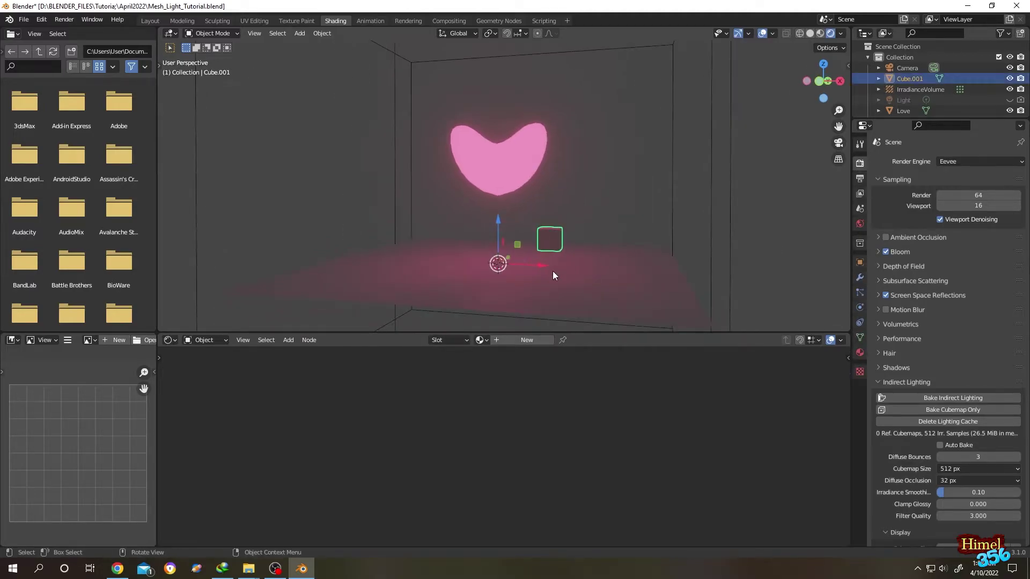
pyautogui.click(461, 161)
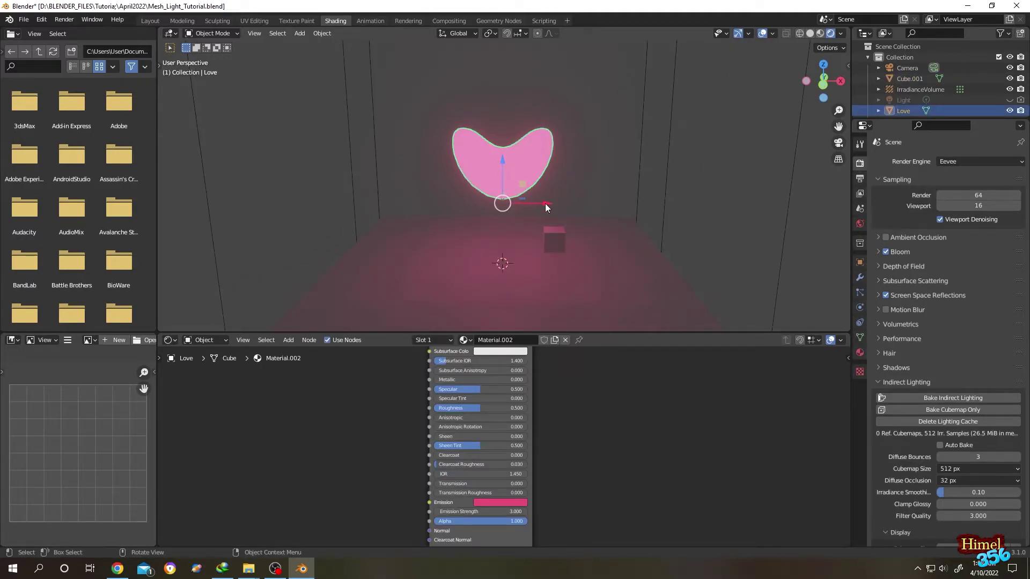
pyautogui.moveTo(545, 204)
pyautogui.mouseDown()
pyautogui.moveTo(671, 204)
pyautogui.moveTo(387, 198)
pyautogui.moveTo(717, 200)
pyautogui.mouseUp()
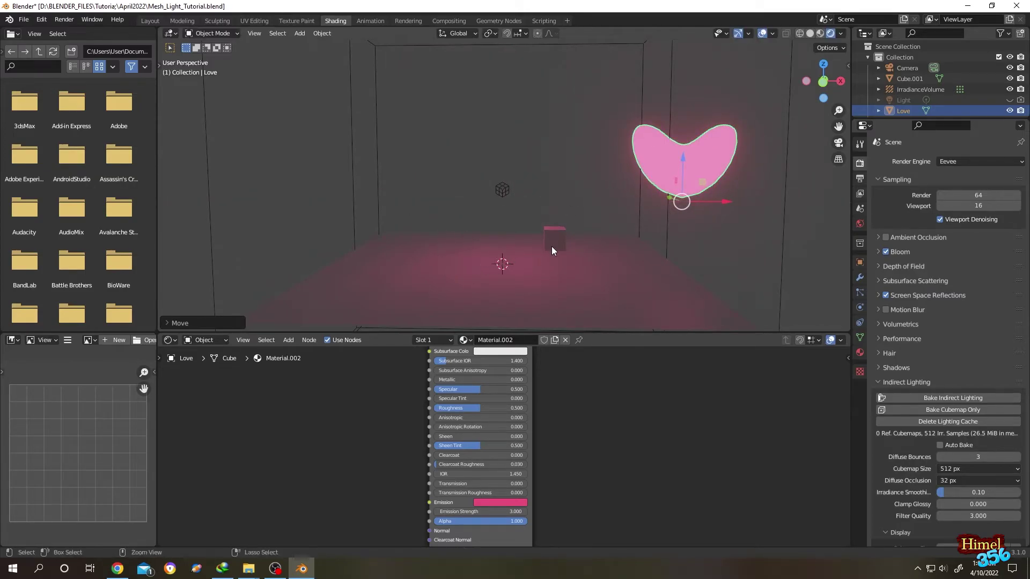
pyautogui.hotkey('ctrl', 'z')
pyautogui.hotkey('ctrl', 'z')
pyautogui.hotkey('ctrl', 'z')
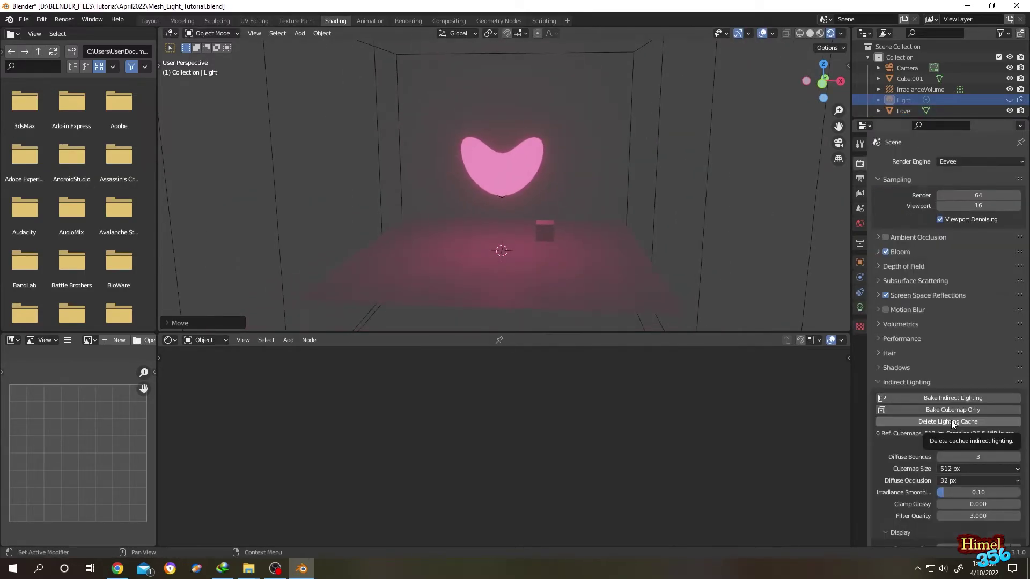
pyautogui.click(951, 421)
# Step: Clear the light cache, delete the Irradiance Volume, and turn off Bloom
pyautogui.click(920, 89)
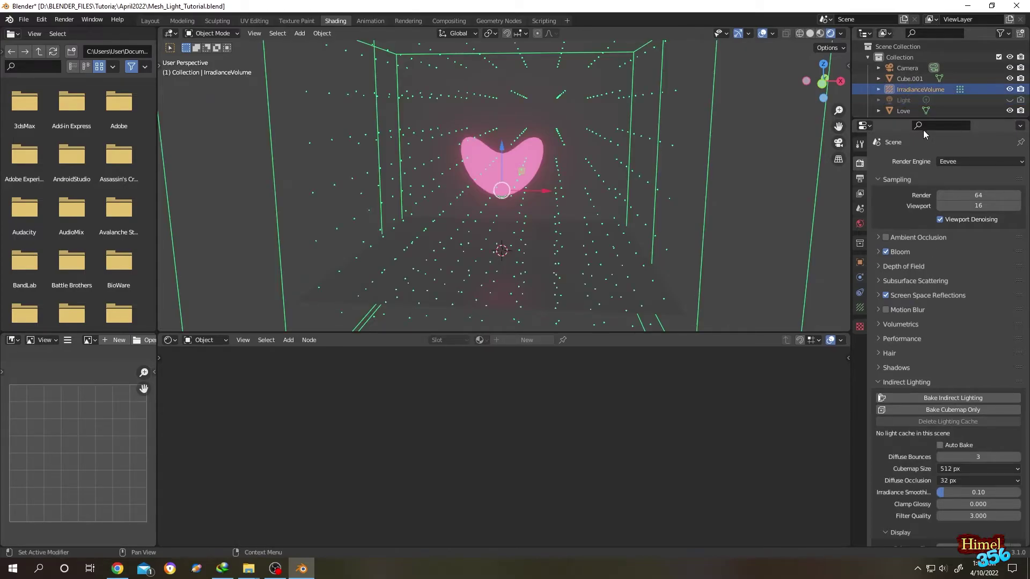
pyautogui.press('Delete')
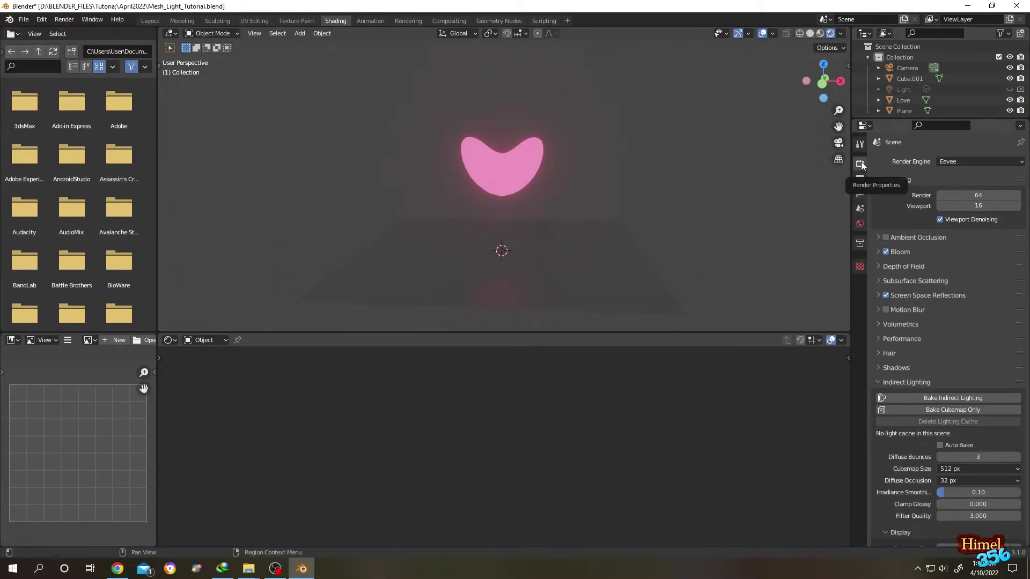
pyautogui.click(886, 251)
pyautogui.scroll(2, 615, 113)
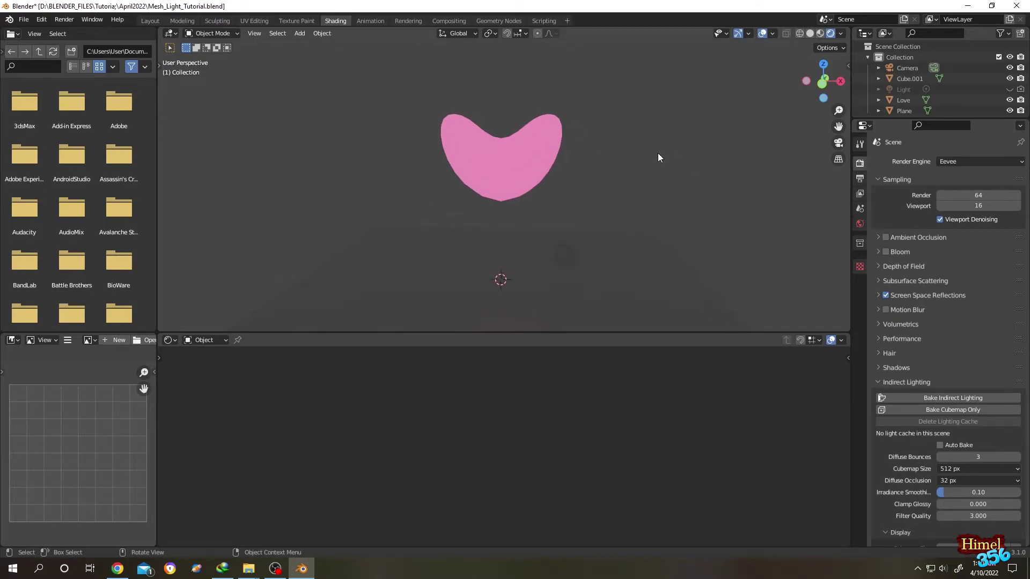
pyautogui.hotkey('shift', 'a')
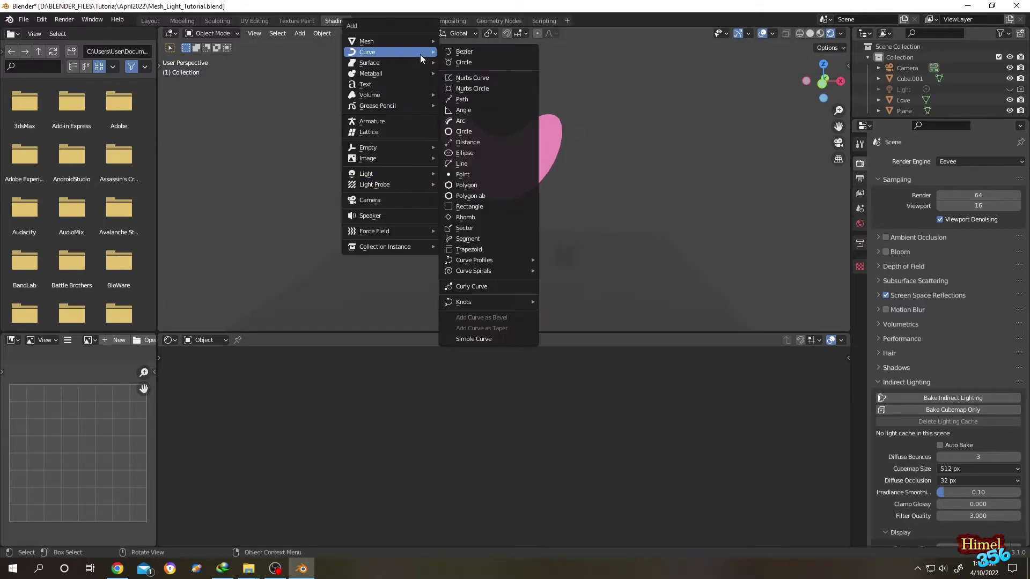
pyautogui.moveTo(367, 174)
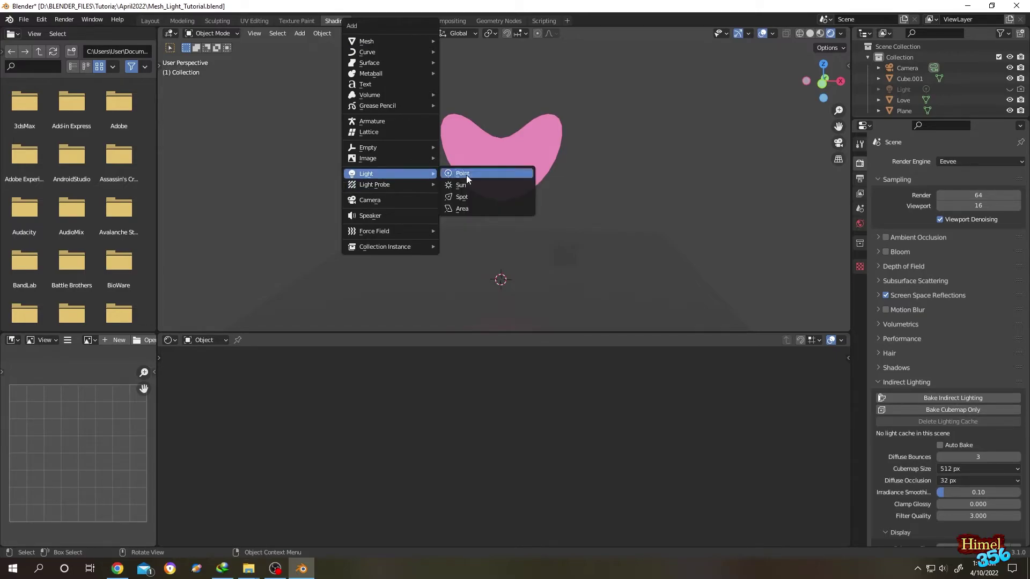
# Step: Add a point light and raise it inside the heart, checking from front and side views
pyautogui.click(465, 175)
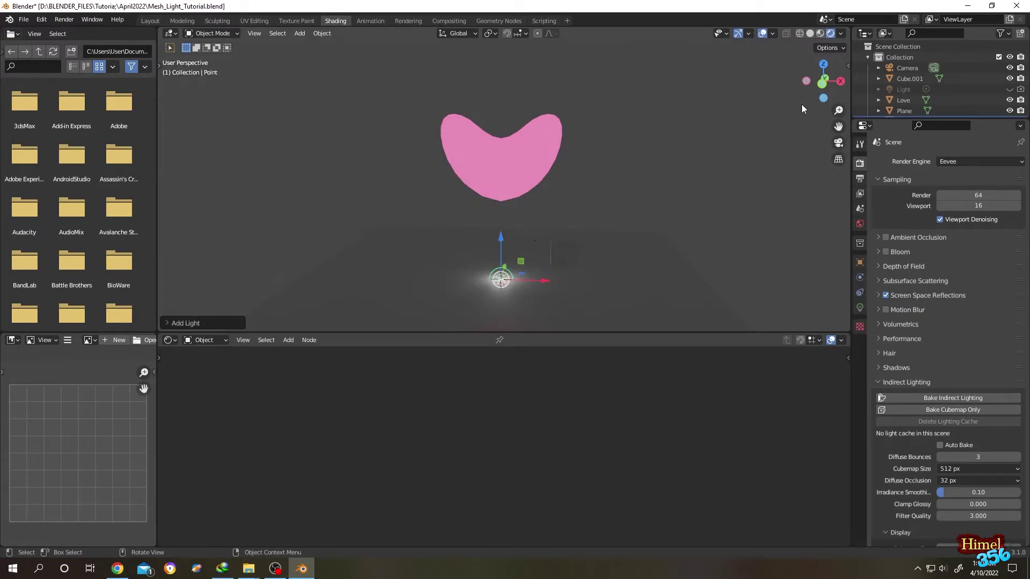
pyautogui.press('KP_1')
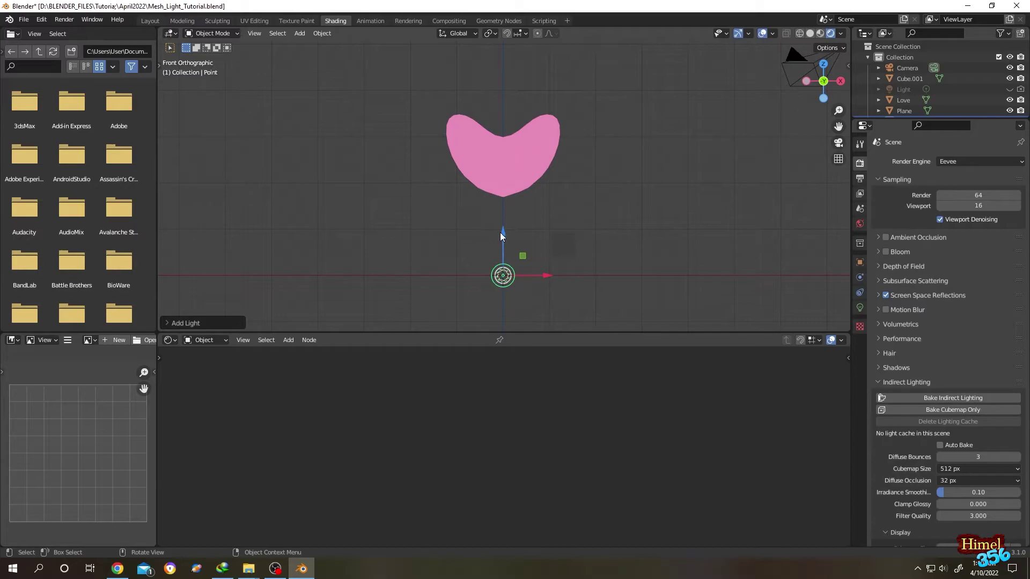
pyautogui.moveTo(501, 234); pyautogui.dragTo(506, 116)
pyautogui.press('KP_3')
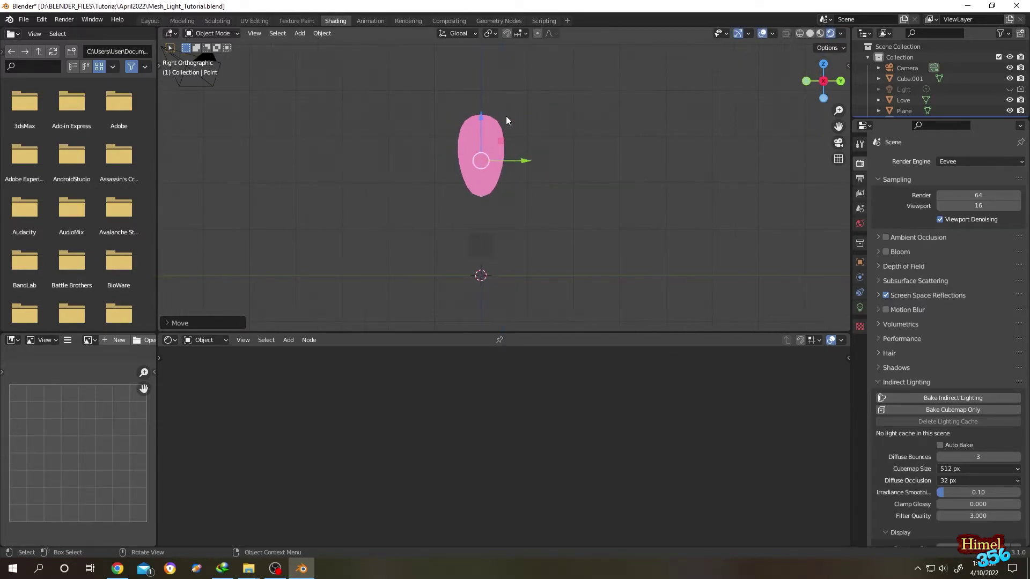
pyautogui.moveTo(523, 163); pyautogui.dragTo(525, 161)
pyautogui.scroll(-1, 890, 97)
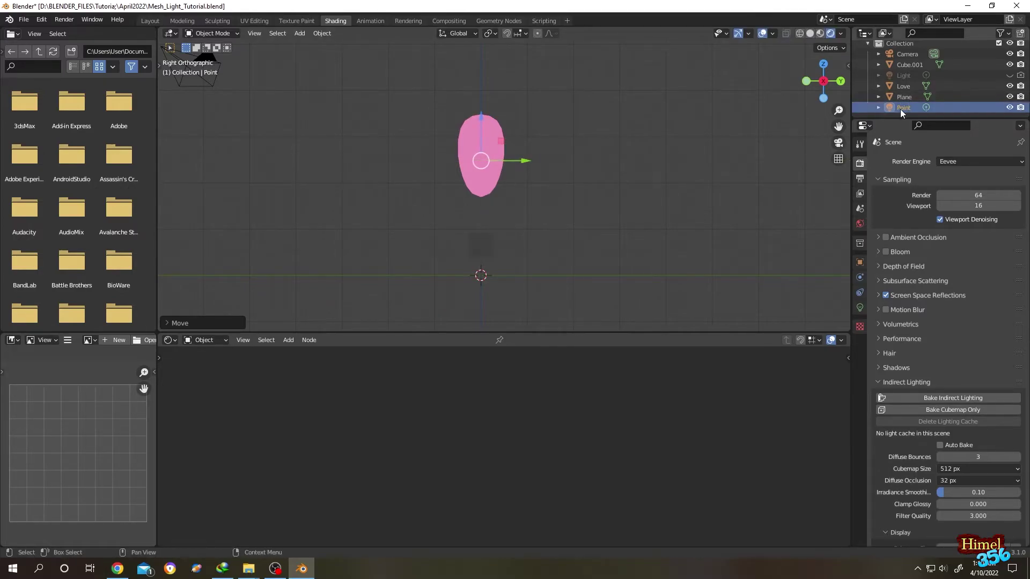
# Step: Set the point light's power to 2000 W
pyautogui.click(906, 108)
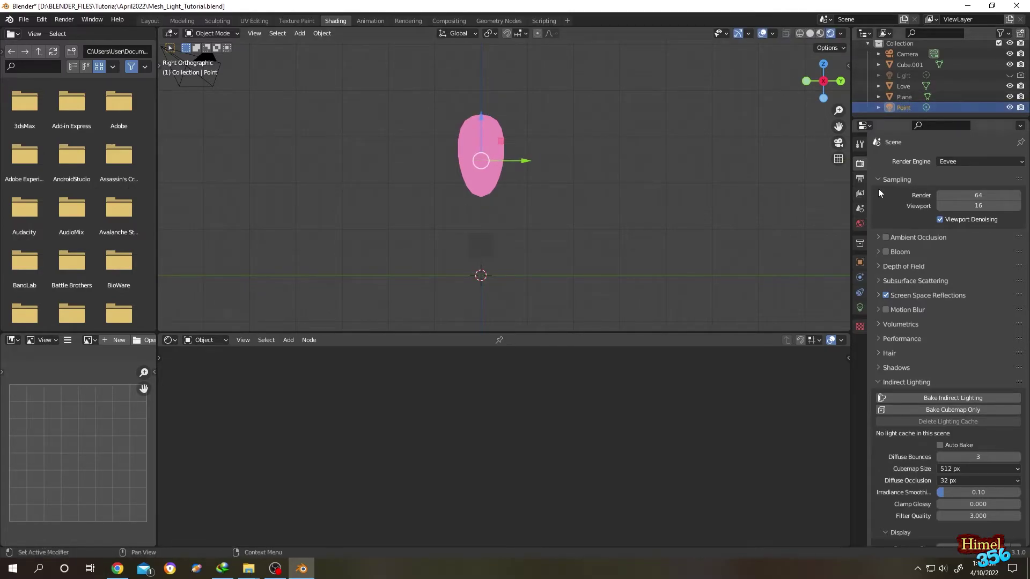
pyautogui.click(860, 308)
pyautogui.click(979, 236)
pyautogui.write('200')
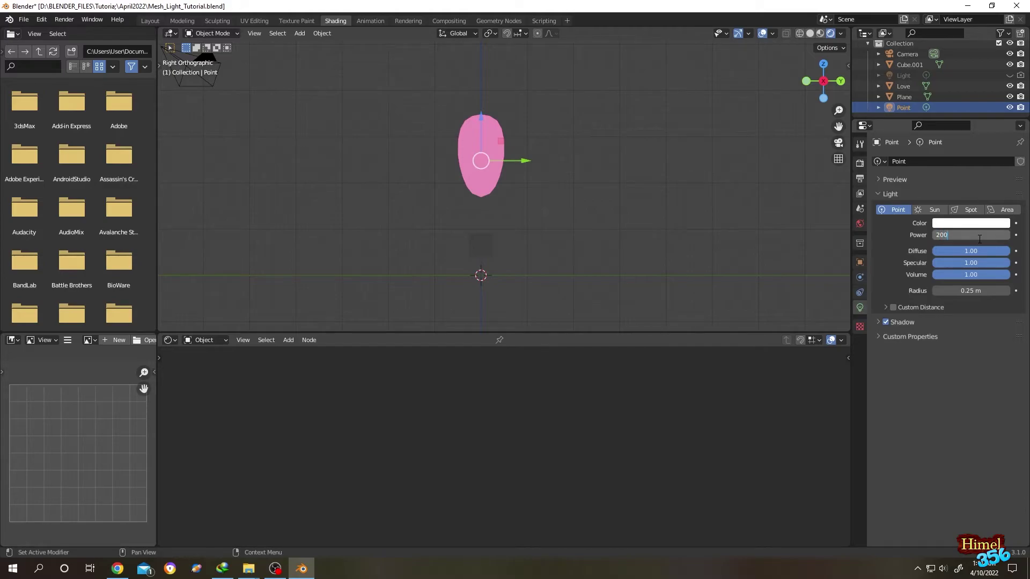
pyautogui.press('Return')
pyautogui.moveTo(751, 151); pyautogui.dragTo(639, 143, button='middle')
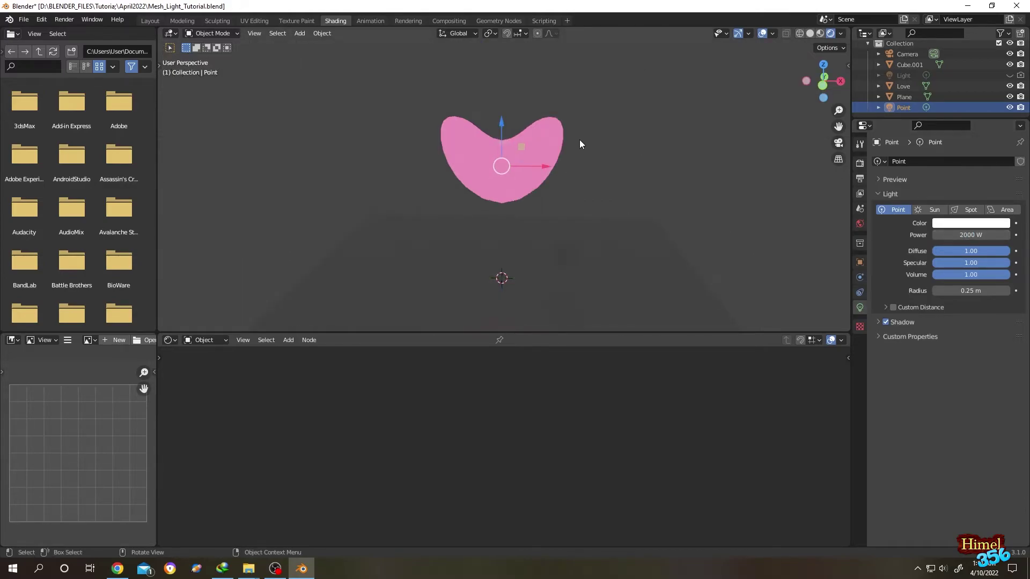
# Step: Replace the heart's pink material with a fresh new material
pyautogui.click(550, 136)
pyautogui.click(860, 352)
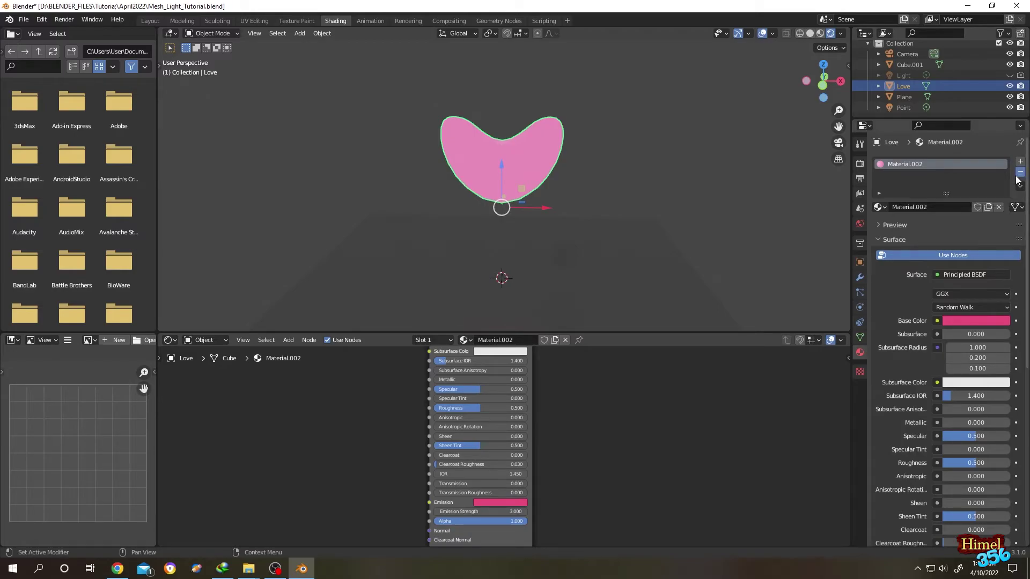
pyautogui.click(1020, 172)
pyautogui.click(970, 208)
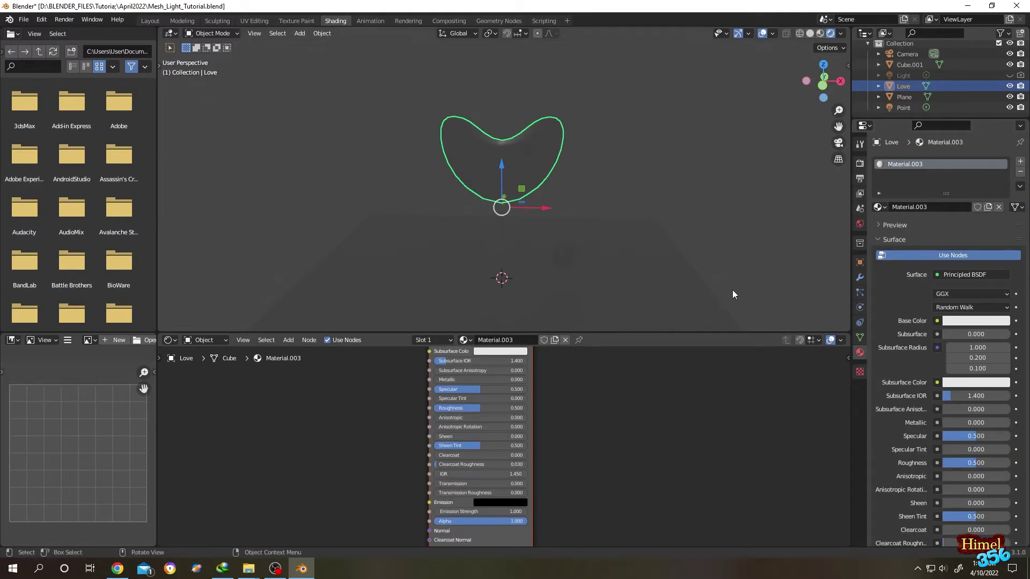
pyautogui.keyDown('shift'); pyautogui.scroll(2, 617, 437); pyautogui.keyUp('shift')
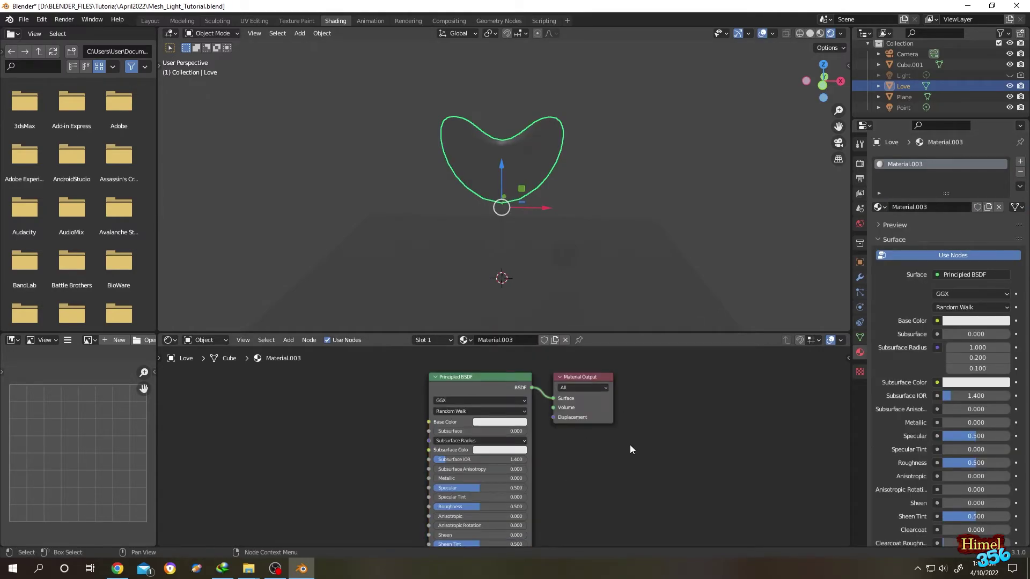
# Step: Swap the Principled BSDF for a Translucent BSDF linked to the Material Output Surface
pyautogui.click(475, 384)
pyautogui.press('Delete')
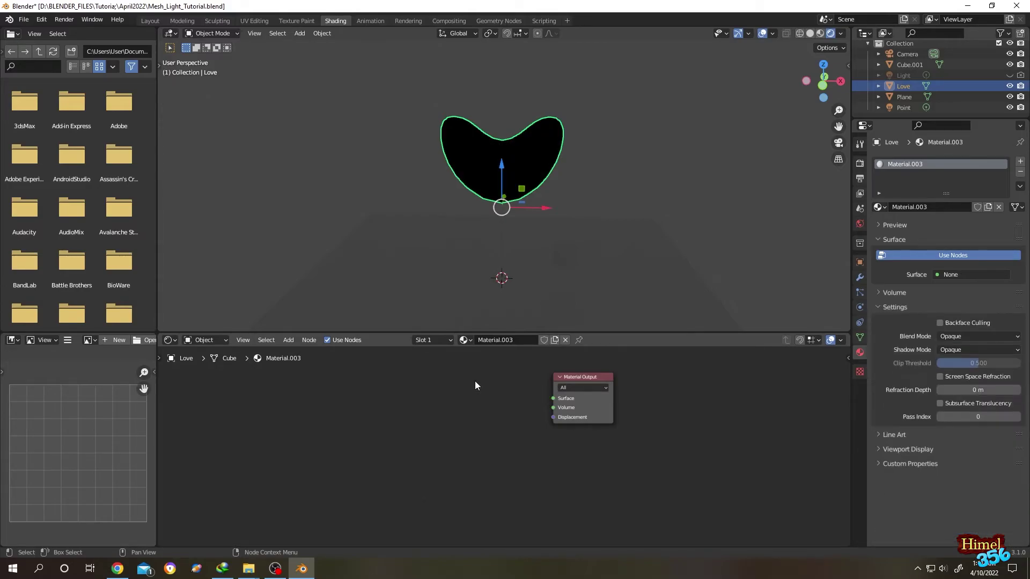
pyautogui.click(294, 341)
pyautogui.click(299, 352)
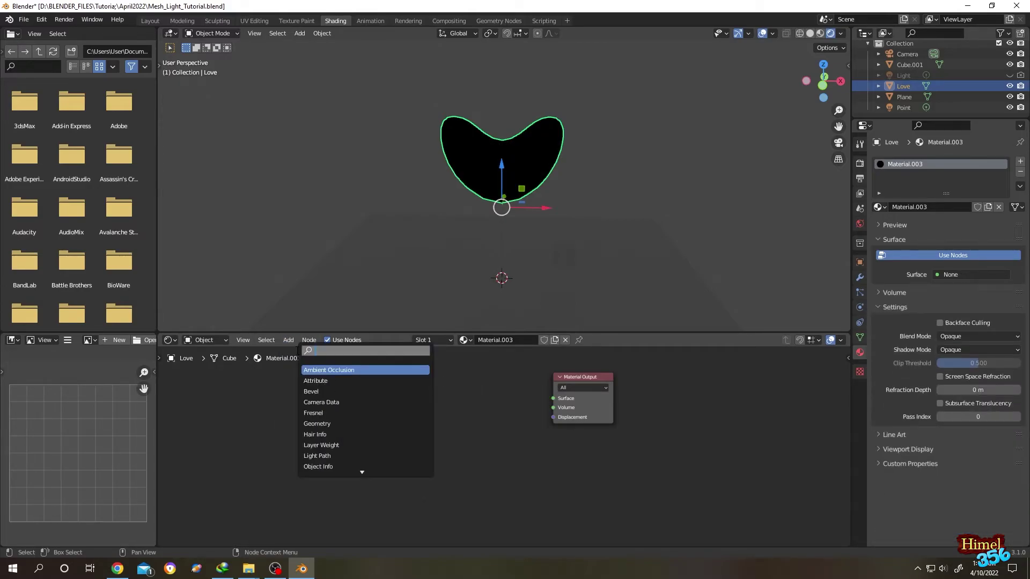
pyautogui.write('tra')
pyautogui.press('Return')
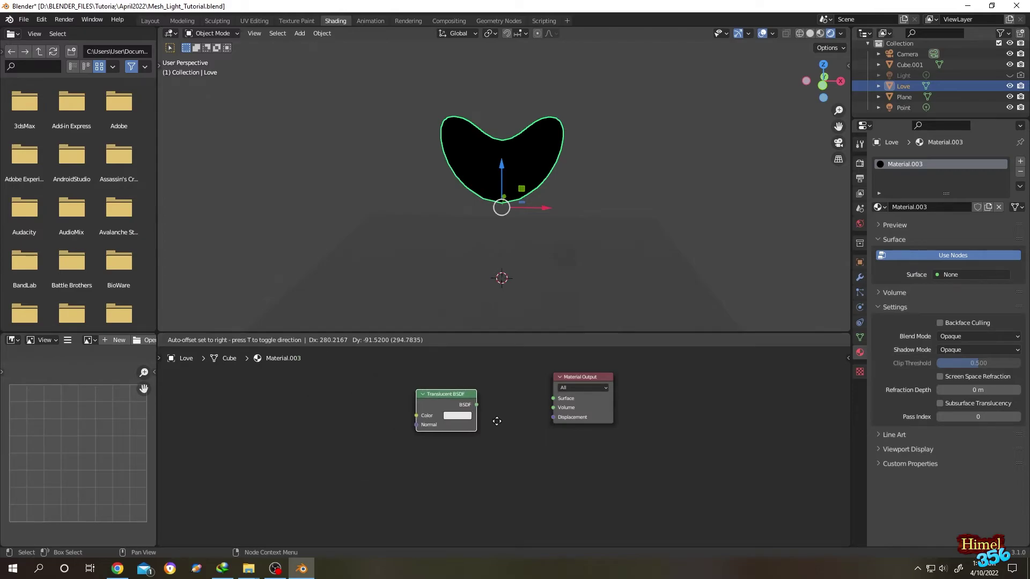
pyautogui.click(482, 416)
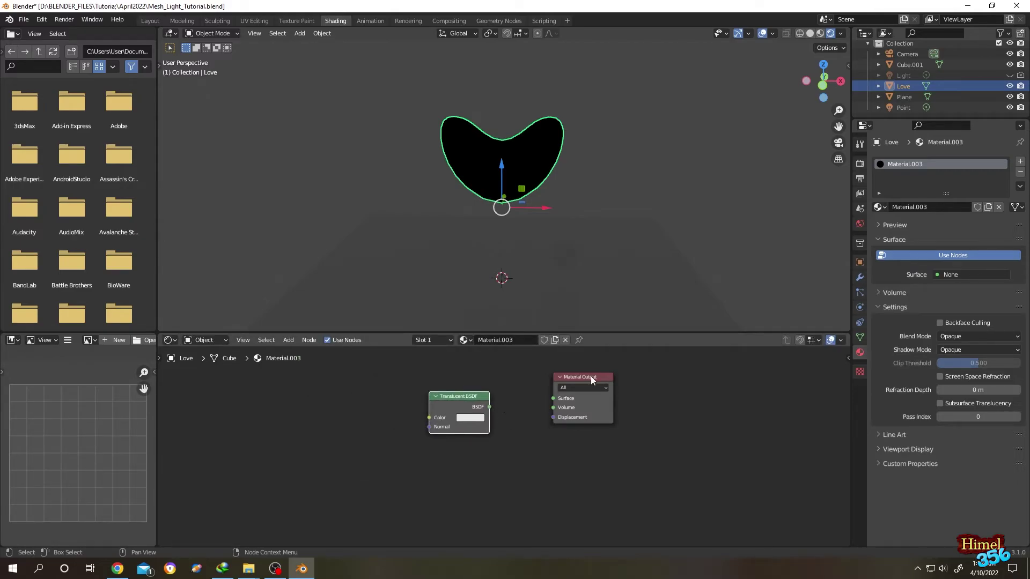
pyautogui.moveTo(489, 407); pyautogui.dragTo(553, 398)
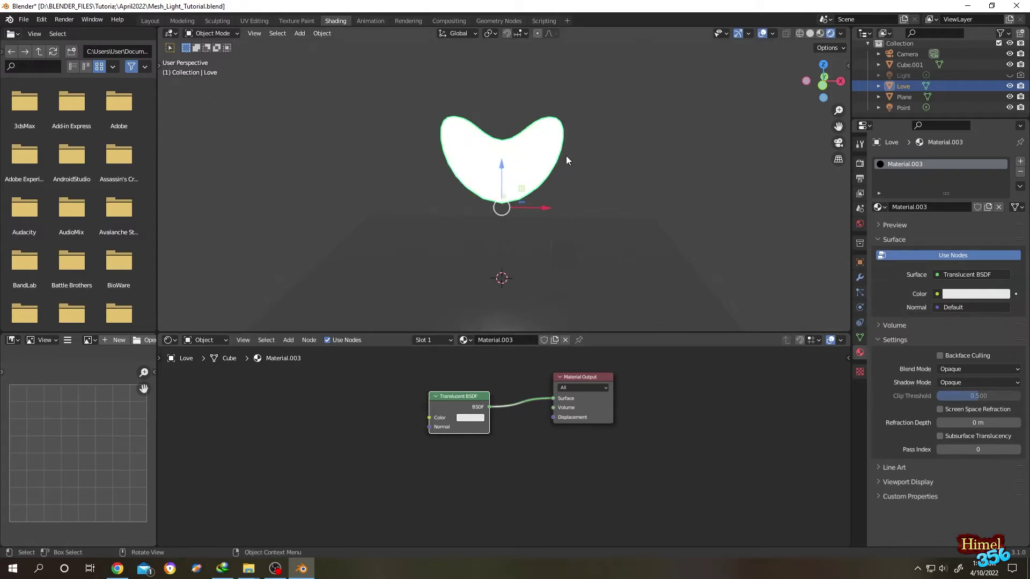
# Step: Set the Translucent BSDF colour to pink hex E74E7A
pyautogui.click(476, 418)
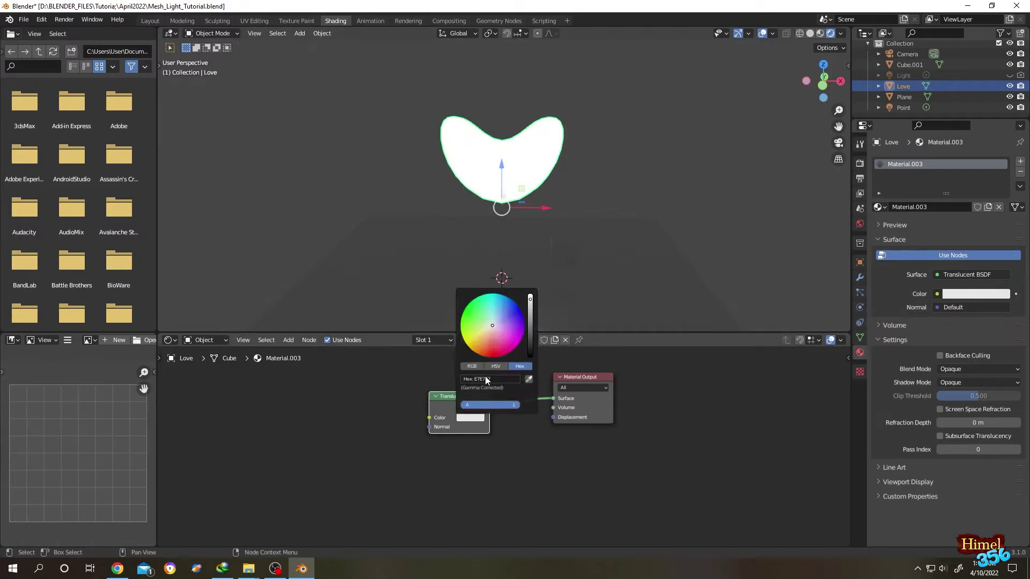
pyautogui.click(499, 379)
pyautogui.write('E74E7A')
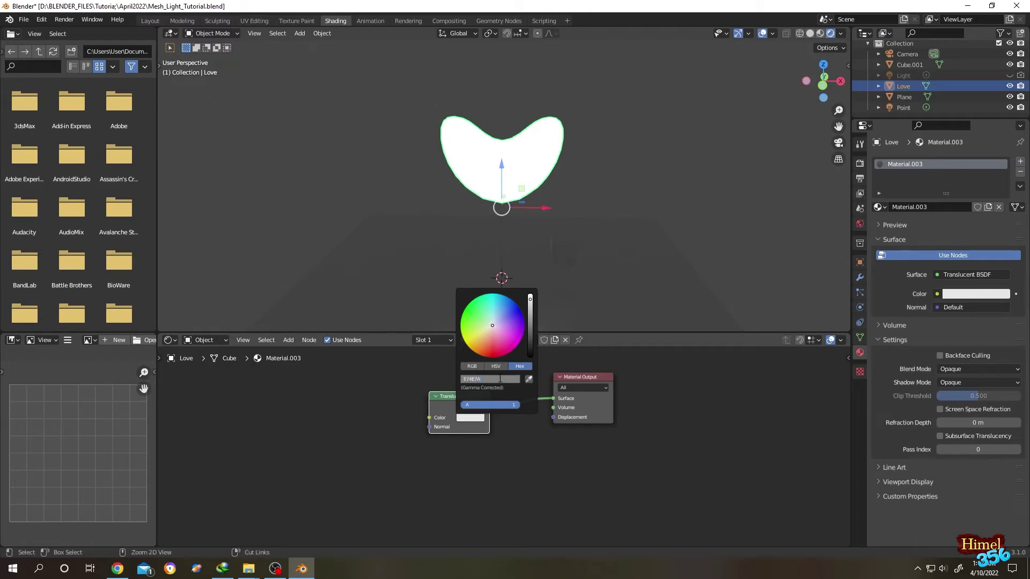
pyautogui.press('Return')
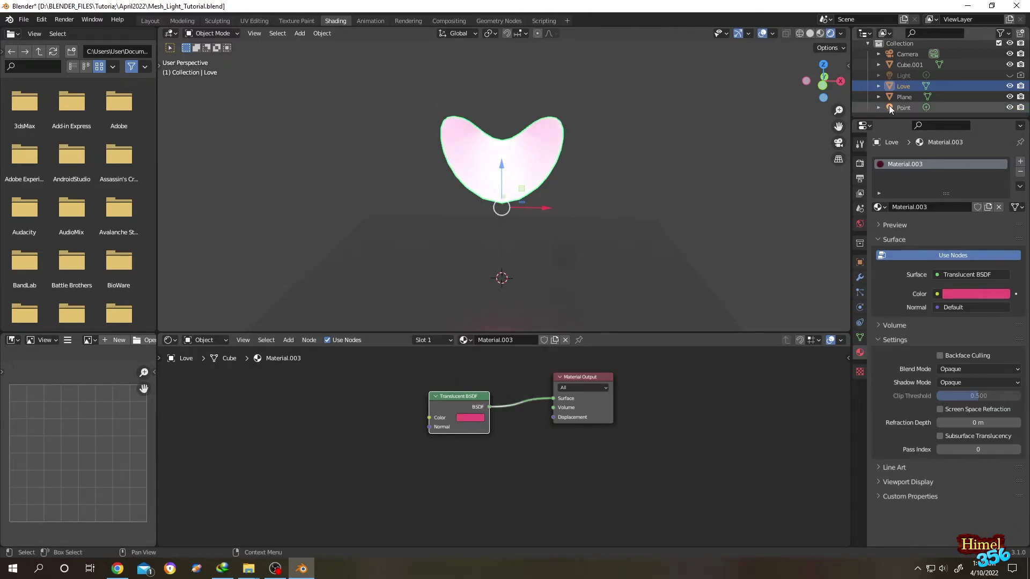
# Step: Give the Point light the same pink colour, hex E74E7A
pyautogui.click(890, 108)
pyautogui.click(859, 308)
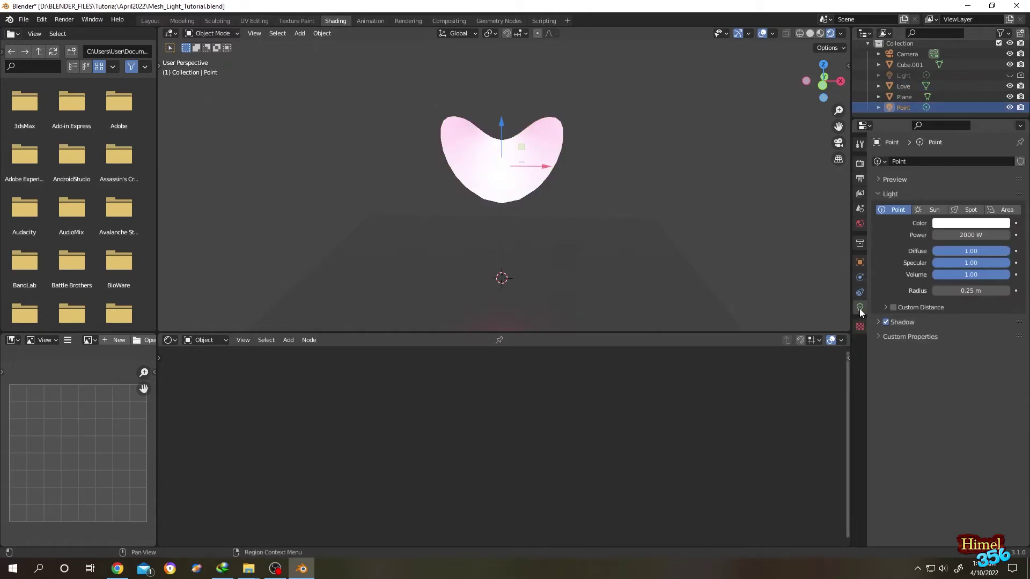
pyautogui.click(950, 223)
pyautogui.click(954, 185)
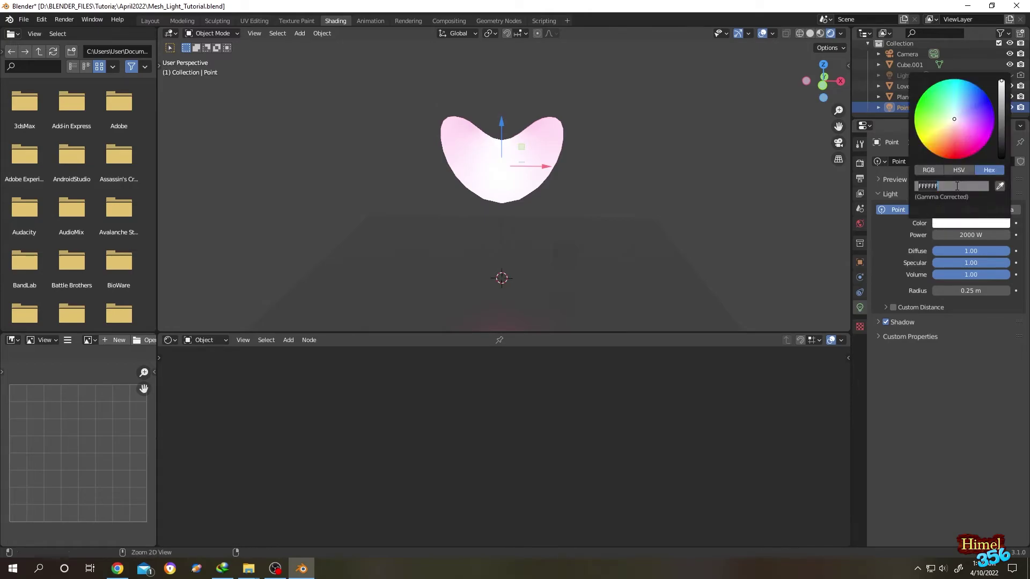
pyautogui.write('E74E7A')
pyautogui.press('Return')
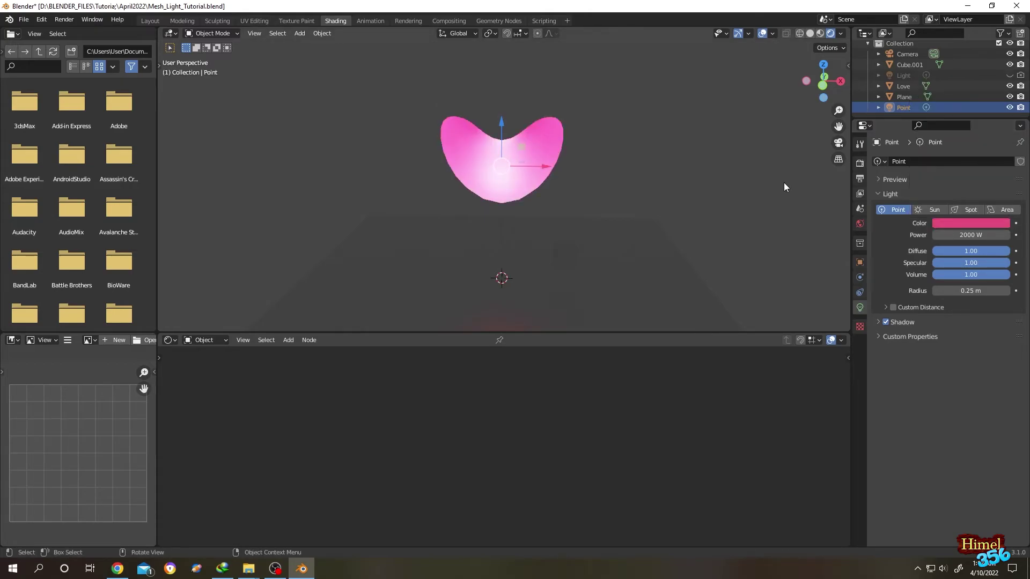
# Step: Enable Bloom and set the heart material's Shadow Mode to None
pyautogui.click(861, 163)
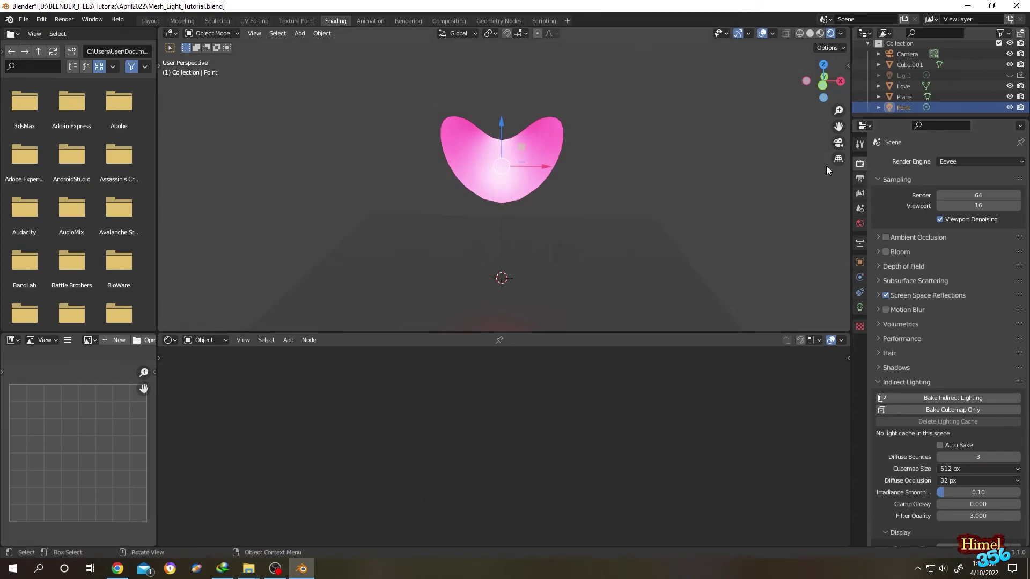
pyautogui.click(886, 251)
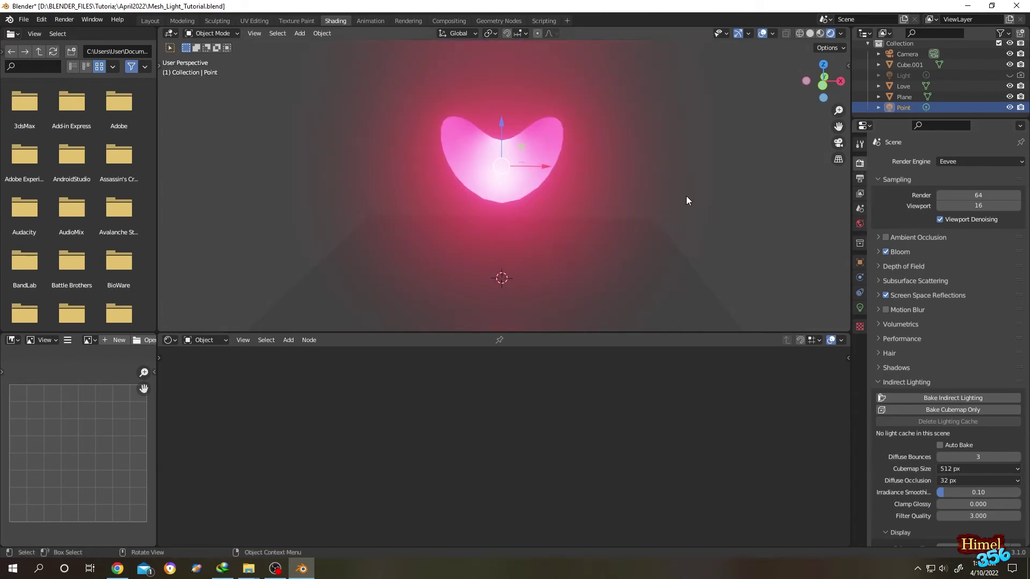
pyautogui.click(542, 137)
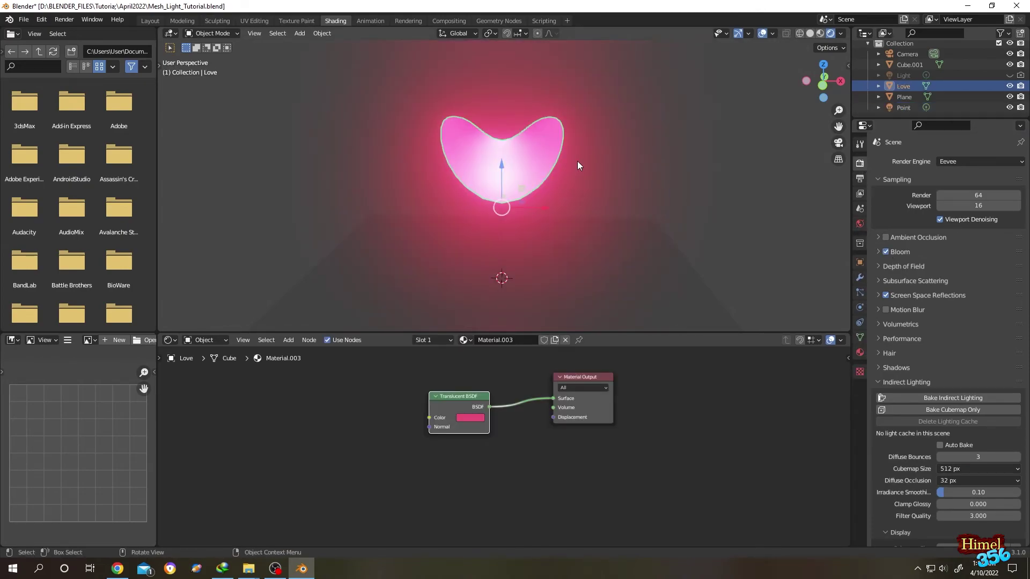
pyautogui.click(860, 353)
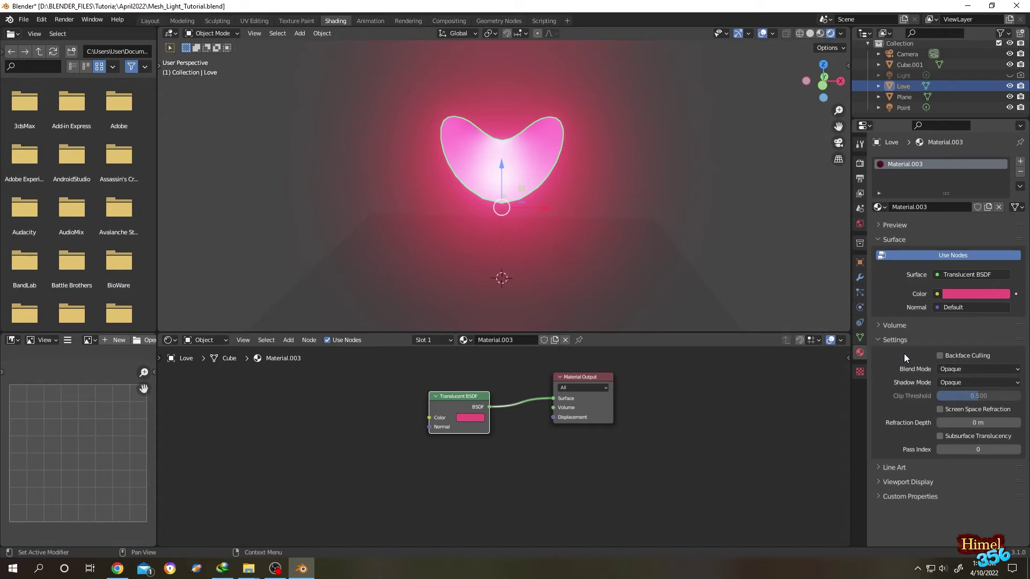
pyautogui.click(960, 383)
pyautogui.click(960, 395)
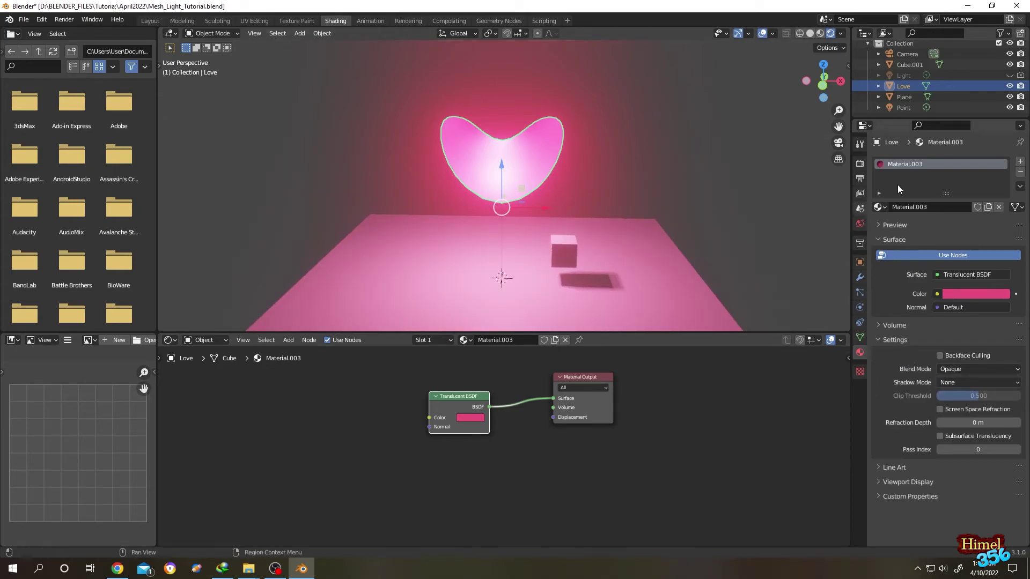
# Step: Set the Point light's power to 500 W
pyautogui.click(905, 110)
pyautogui.click(975, 235)
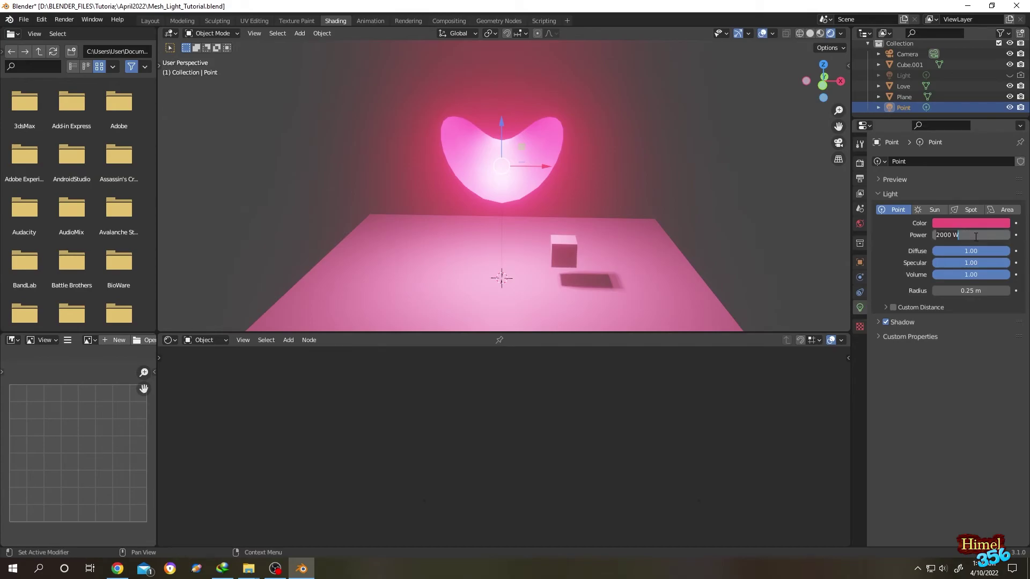
pyautogui.write('10')
pyautogui.press('Return')
pyautogui.click(975, 236)
pyautogui.write('500')
pyautogui.press('Return')
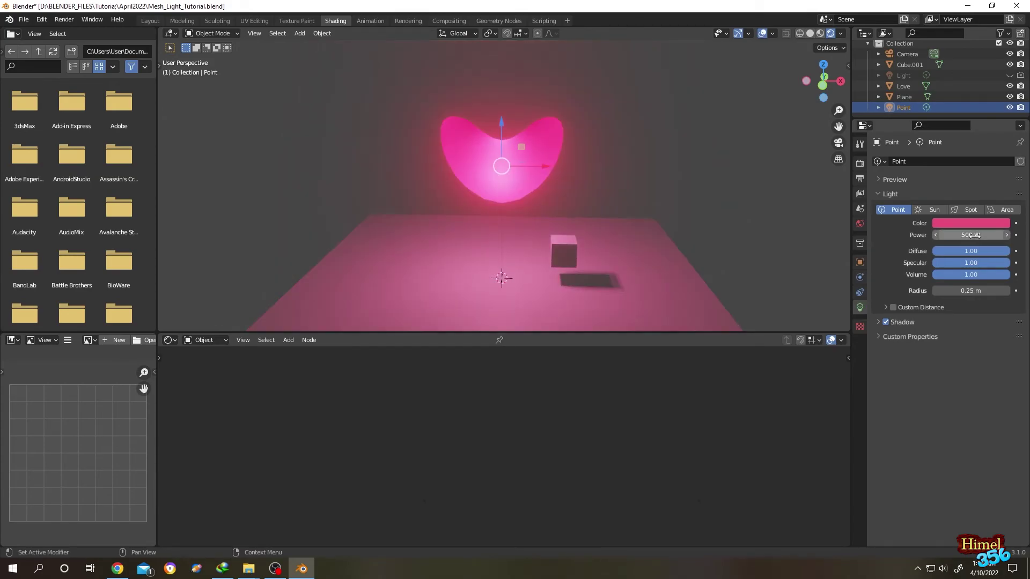
pyautogui.click(900, 109)
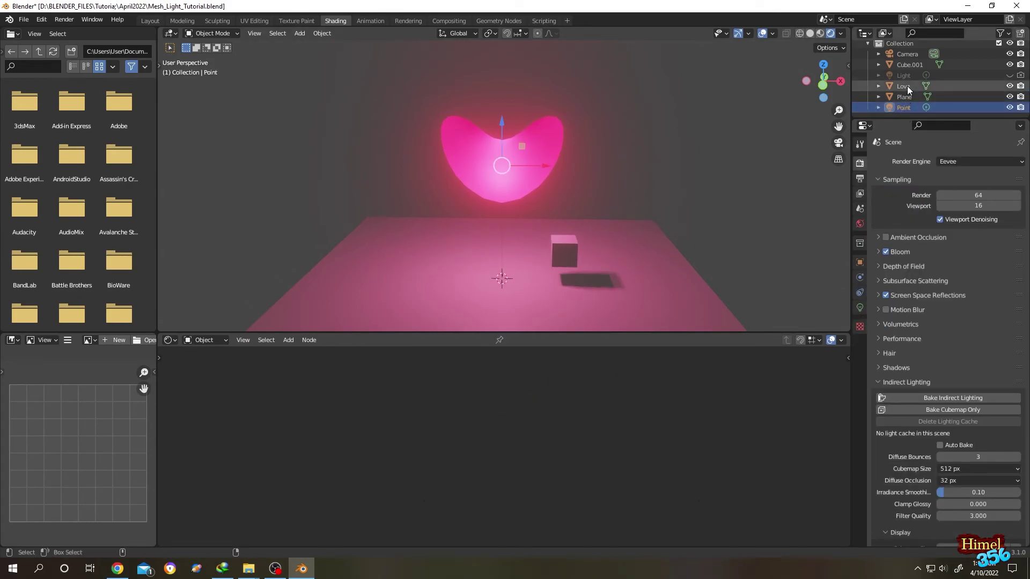
# Step: Parent the Point light to the heart (Keep Transform) and nudge the heart along X
pyautogui.click(907, 86)
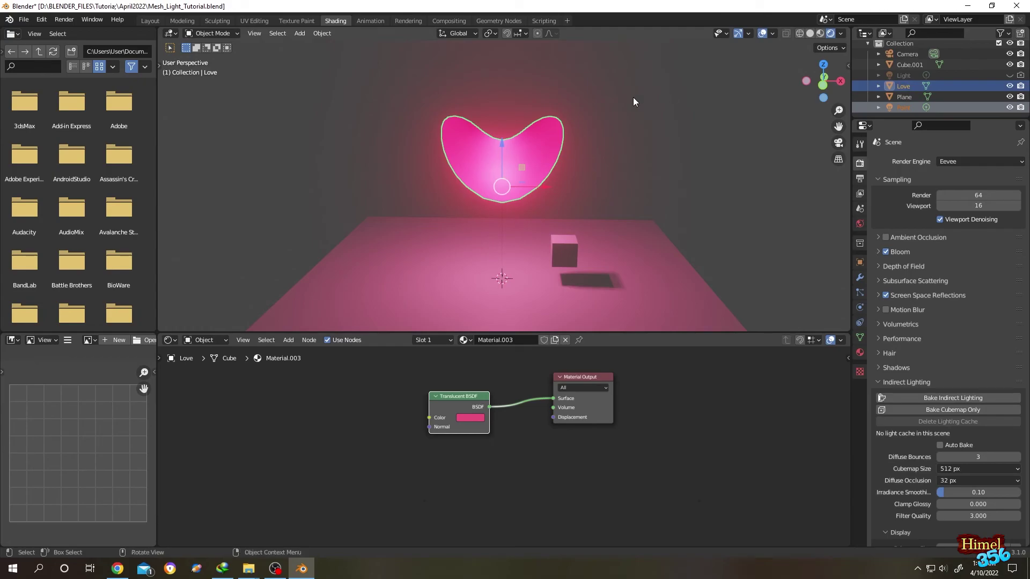
pyautogui.hotkey('ctrl', 'p')
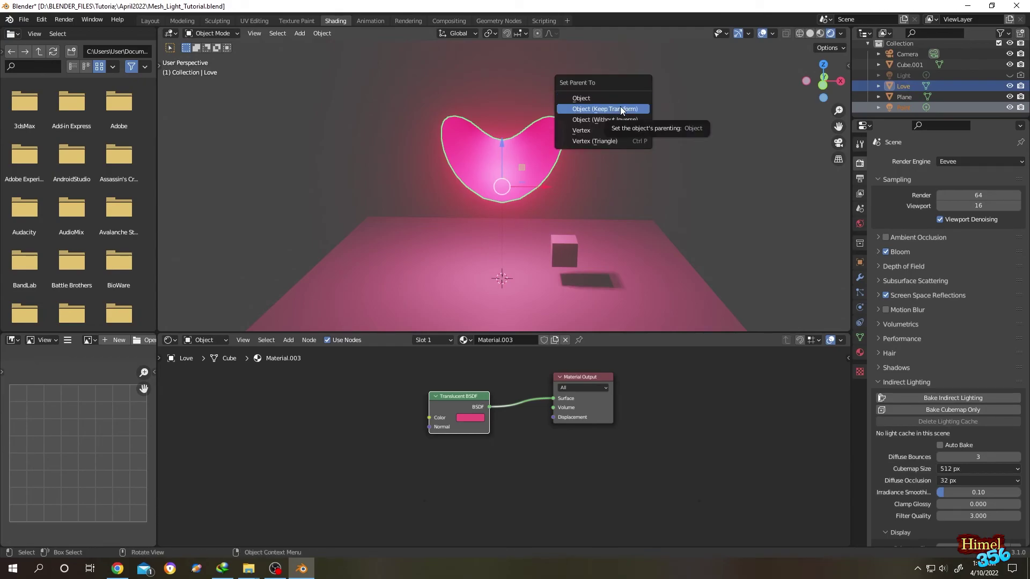
pyautogui.click(620, 108)
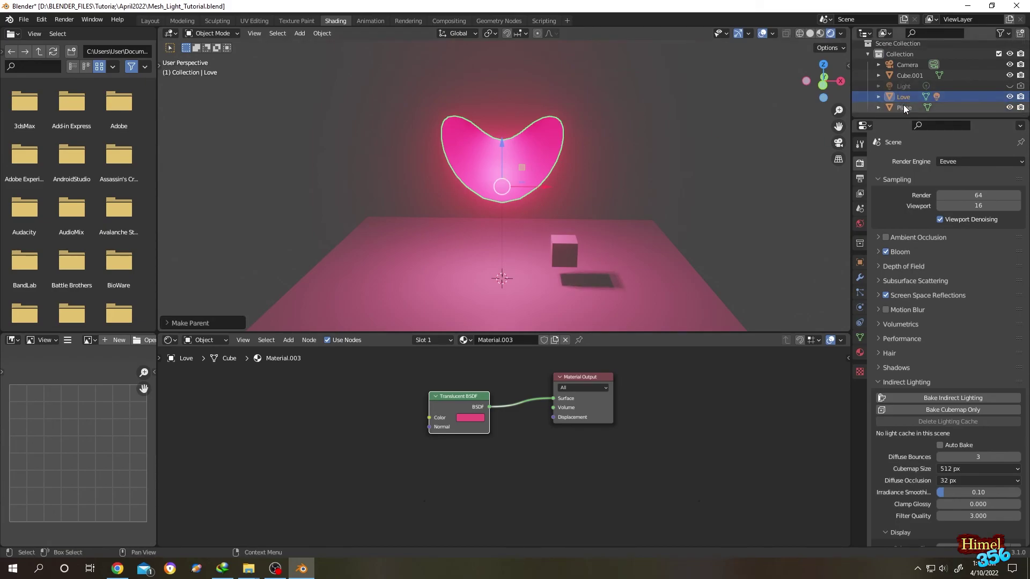
pyautogui.hotkey('ctrl', 'z')
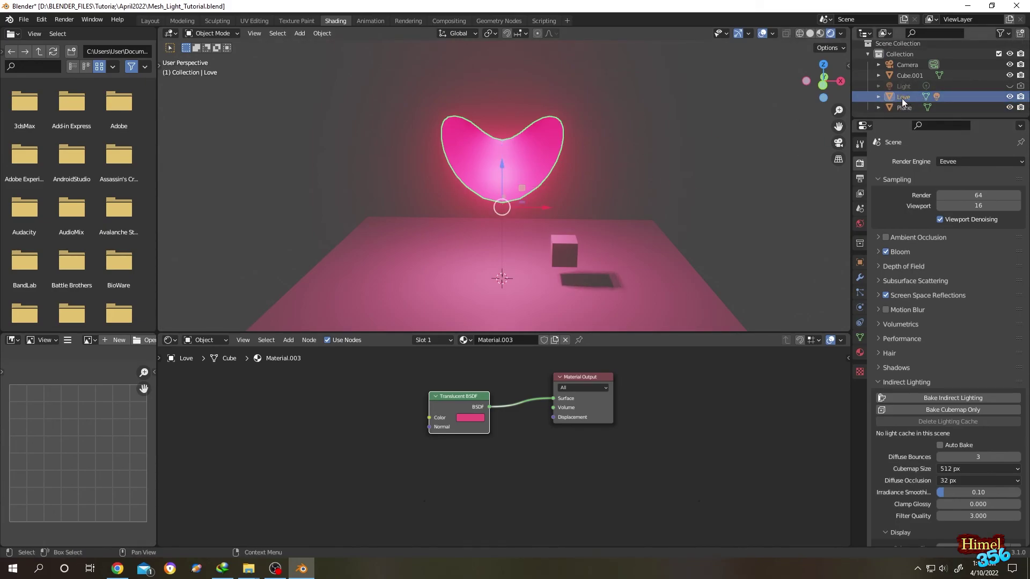
pyautogui.moveTo(550, 205)
pyautogui.mouseDown()
pyautogui.moveTo(577, 206)
pyautogui.moveTo(625, 239)
pyautogui.moveTo(554, 251)
pyautogui.mouseUp()
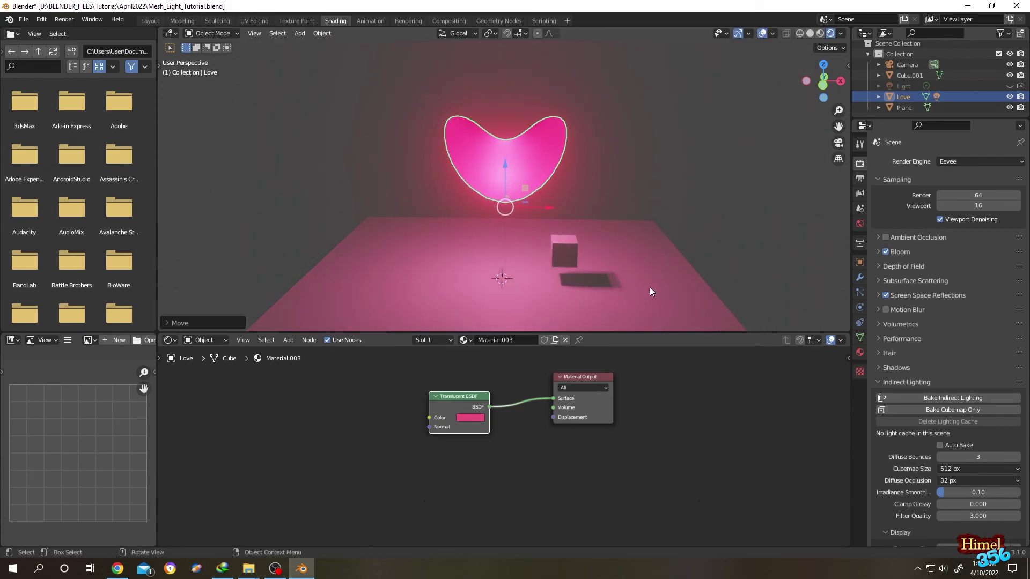
pyautogui.moveTo(649, 287)
pyautogui.mouseDown(button='middle')
pyautogui.moveTo(563, 244)
pyautogui.moveTo(572, 243)
pyautogui.mouseUp(button='middle')
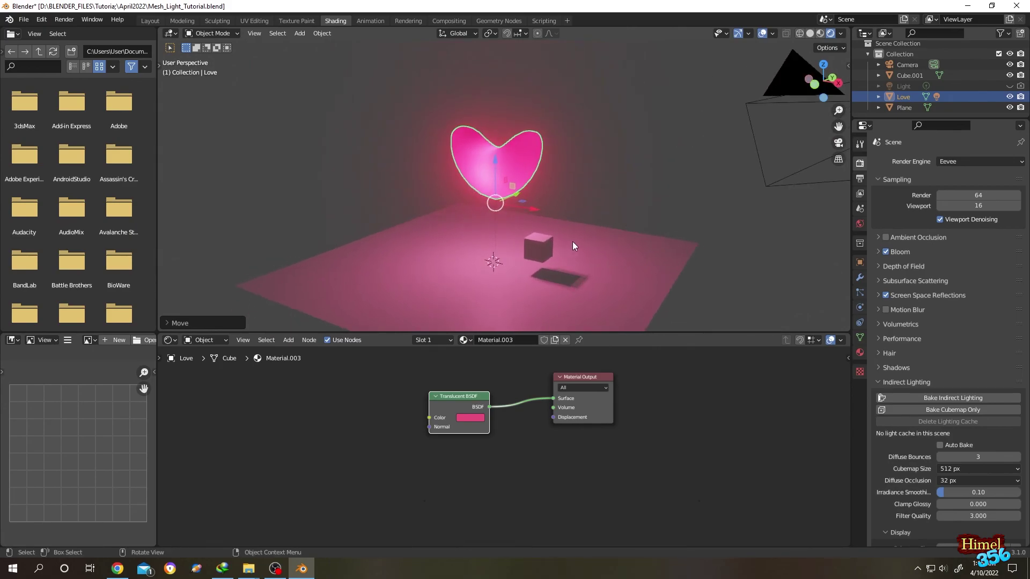